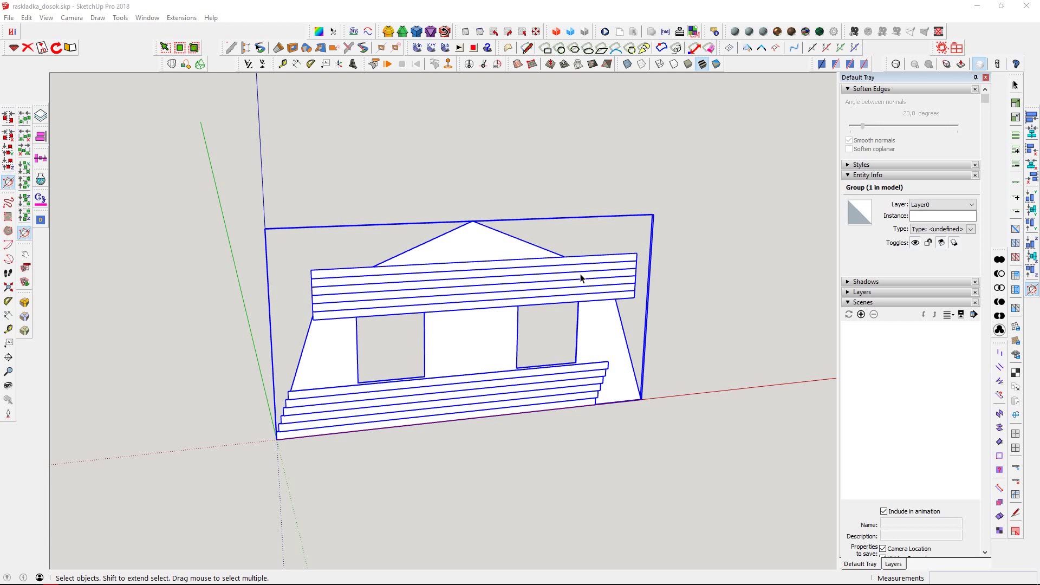
Step: Group and delete the seven upper wall boards, leaving the bottom rows in a front view
{"action": "mouse_move", "coordinate": [618, 271]}
{"action": "middle_mouse_down"}
{"action": "mouse_move", "coordinate": [401, 255]}
{"action": "mouse_move", "coordinate": [578, 341]}
{"action": "middle_mouse_up"}
{"action": "mouse_move", "coordinate": [620, 302]}
{"action": "middle_mouse_down"}
{"action": "mouse_move", "coordinate": [553, 262]}
{"action": "mouse_move", "coordinate": [594, 284]}
{"action": "mouse_move", "coordinate": [600, 263]}
{"action": "mouse_move", "coordinate": [688, 233]}
{"action": "middle_mouse_up"}
{"action": "left_click", "coordinate": [564, 263]}
{"action": "left_click", "coordinate": [649, 311]}
{"action": "key", "text": "ctrl+g"}
{"action": "key", "text": "Delete"}
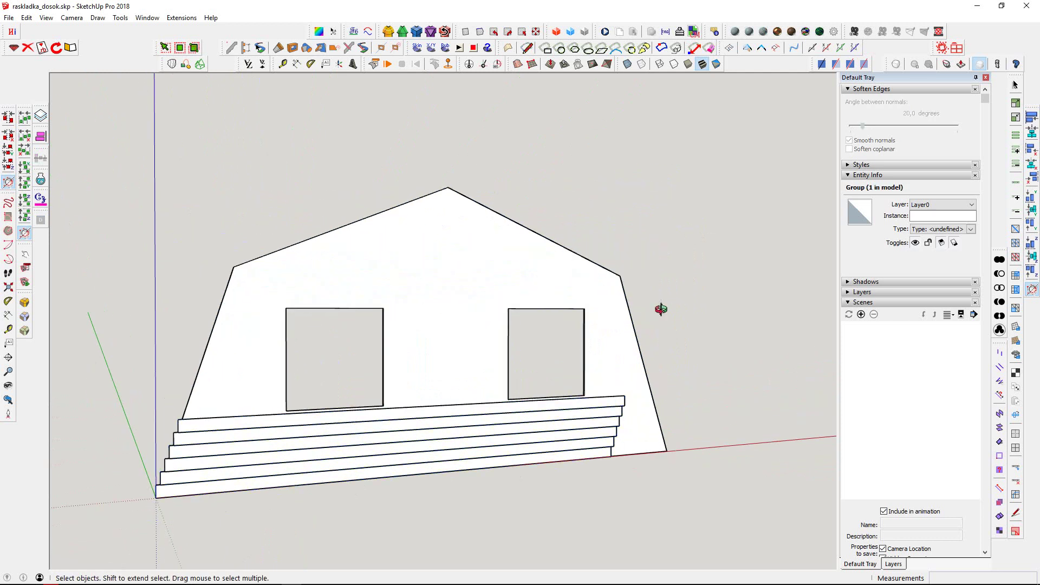
{"action": "middle_click_drag", "start_coordinate": [662, 304], "coordinate": [506, 425]}
Step: Measure a bottom board's length with a Line tool guide
{"action": "left_click", "coordinate": [506, 421]}
{"action": "middle_click_drag", "start_coordinate": [144, 371], "coordinate": [163, 457]}
{"action": "key", "text": "l"}
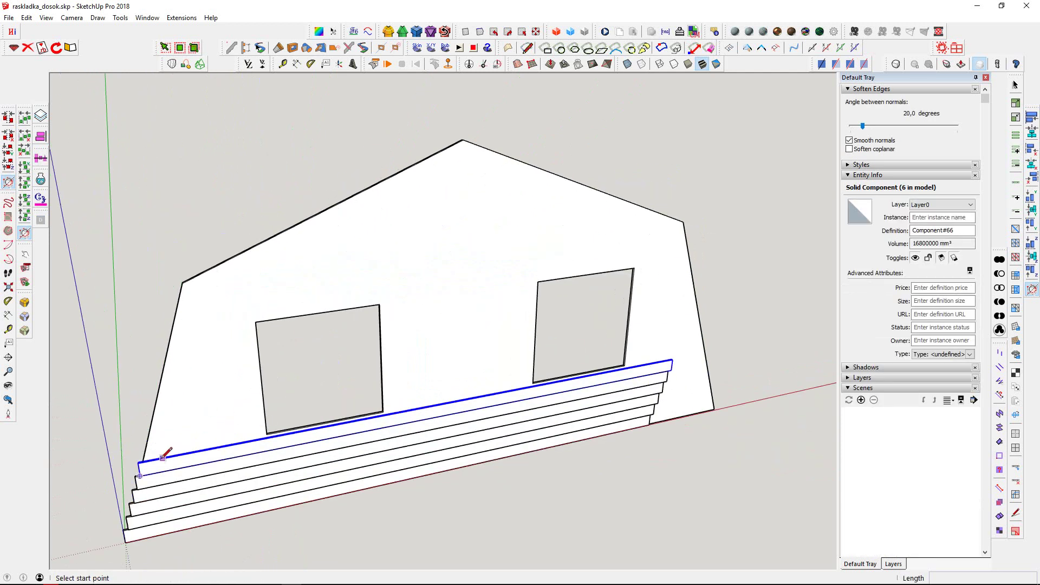
{"action": "left_click", "coordinate": [139, 462]}
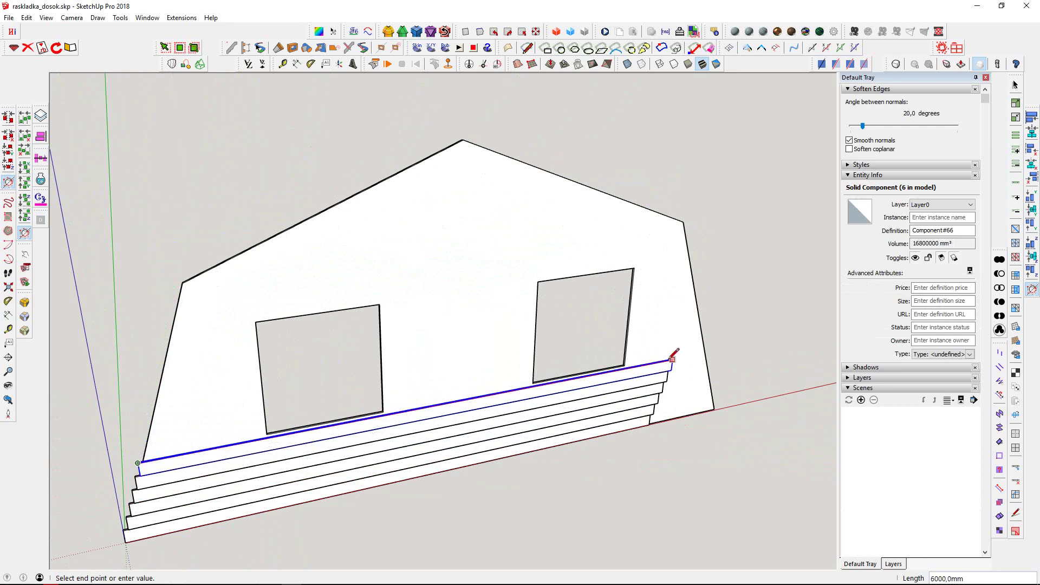
{"action": "key", "text": "space"}
Step: Copy all six bottom boards 6000 mm to the right
{"action": "middle_click_drag", "start_coordinate": [673, 358], "coordinate": [468, 336]}
{"action": "left_click_drag", "start_coordinate": [592, 511], "coordinate": [220, 311]}
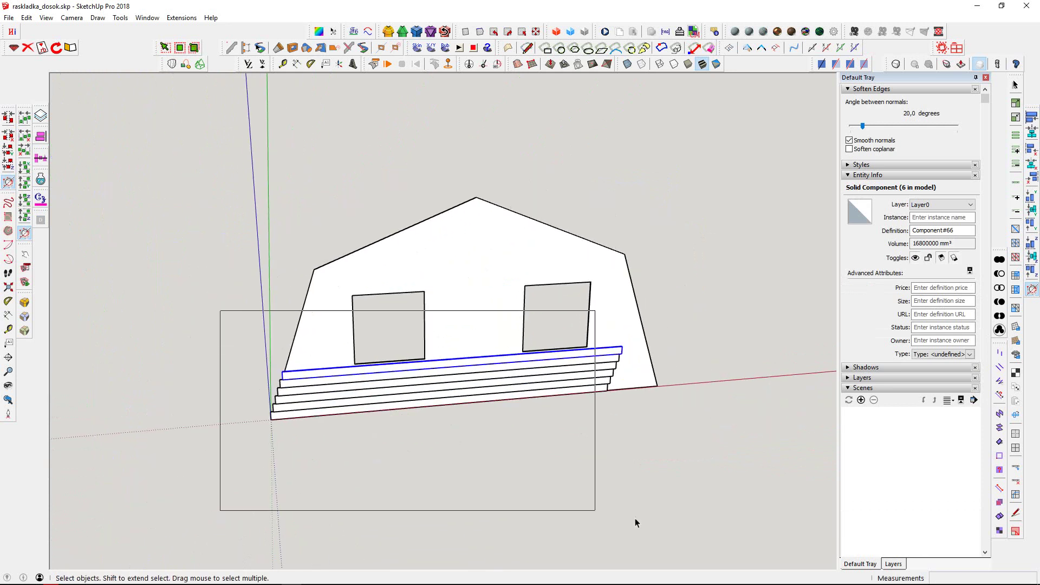
{"action": "scroll", "coordinate": [470, 402], "scroll_direction": "up", "scroll_amount": 5}
{"action": "key", "text": "m"}
{"action": "left_click", "coordinate": [244, 336]}
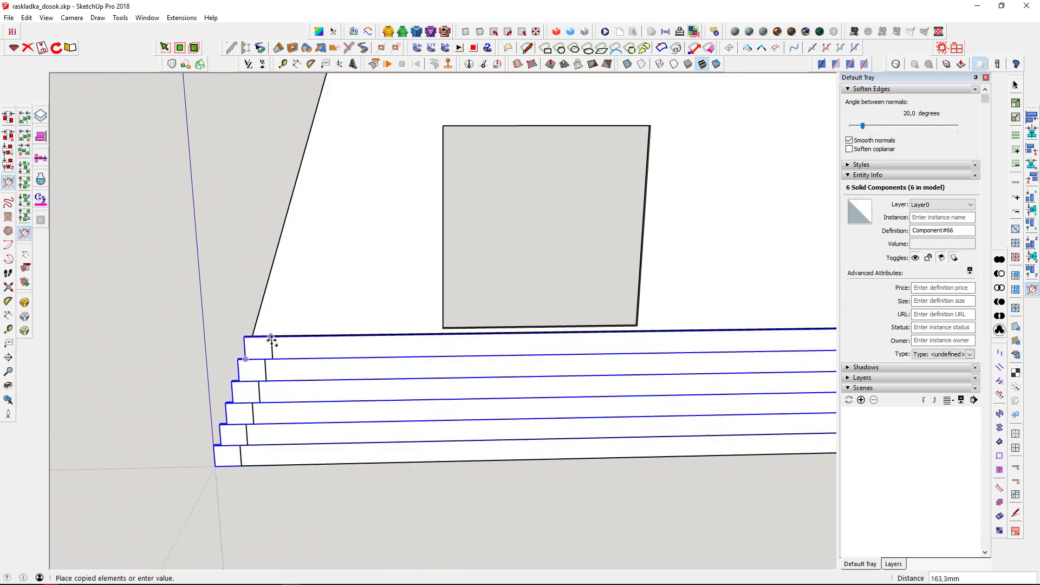
{"action": "key", "text": "ctrl"}
{"action": "scroll", "coordinate": [297, 338], "scroll_direction": "down", "scroll_amount": 3}
{"action": "type", "text": "6000"}
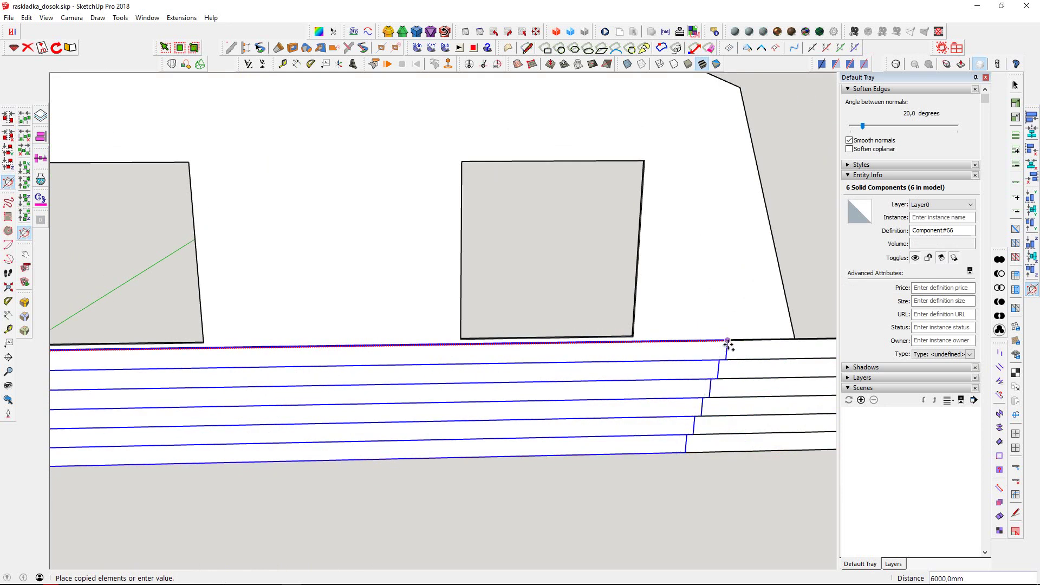
{"action": "key", "text": "Return"}
Step: Select the top boards of the stack to copy upward
{"action": "scroll", "coordinate": [592, 283], "scroll_direction": "down", "scroll_amount": 3}
{"action": "key", "text": "space"}
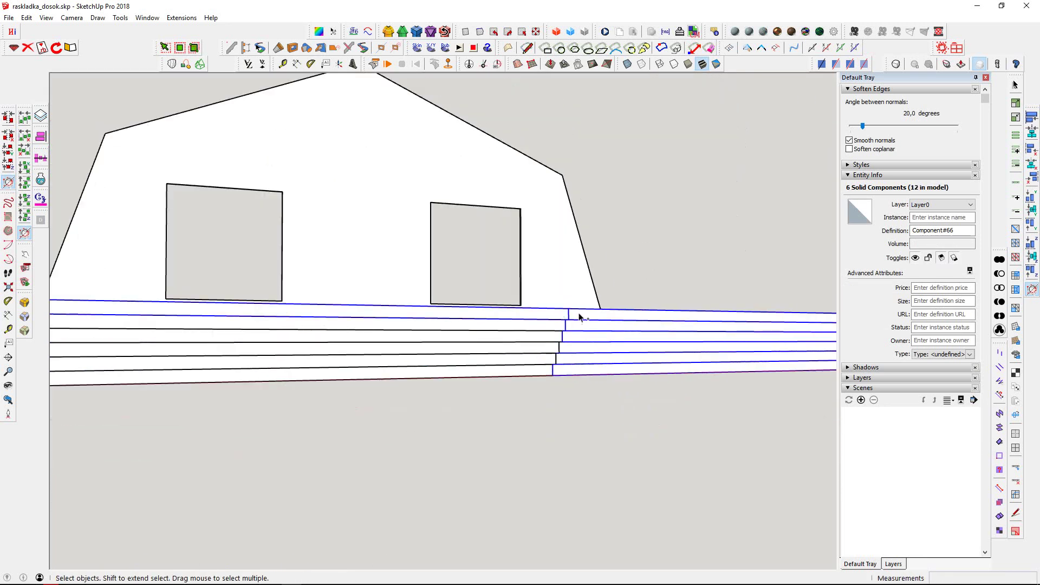
{"action": "left_click", "coordinate": [564, 319]}
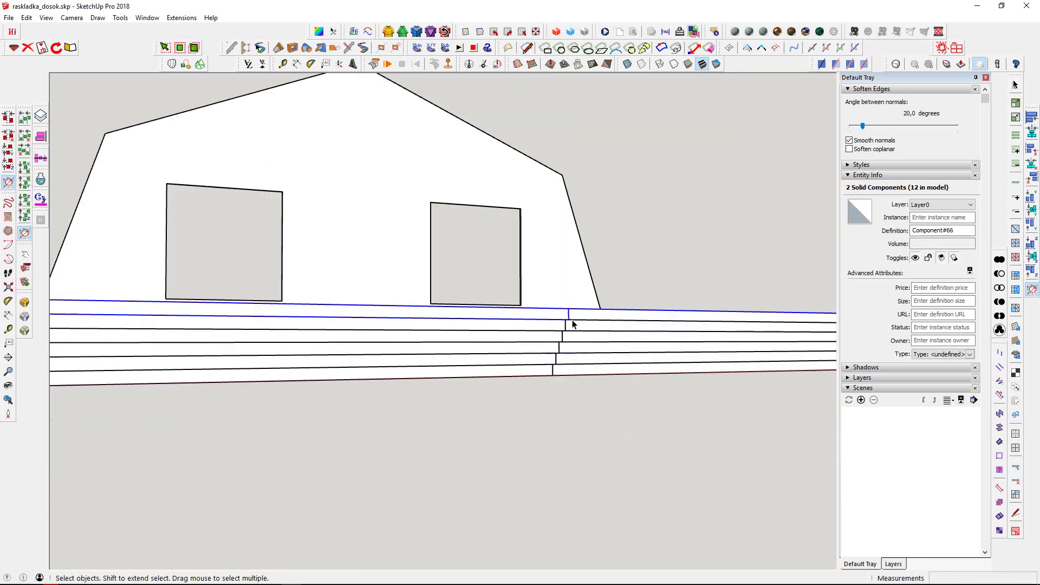
{"action": "left_click_drag", "start_coordinate": [578, 376], "coordinate": [564, 356]}
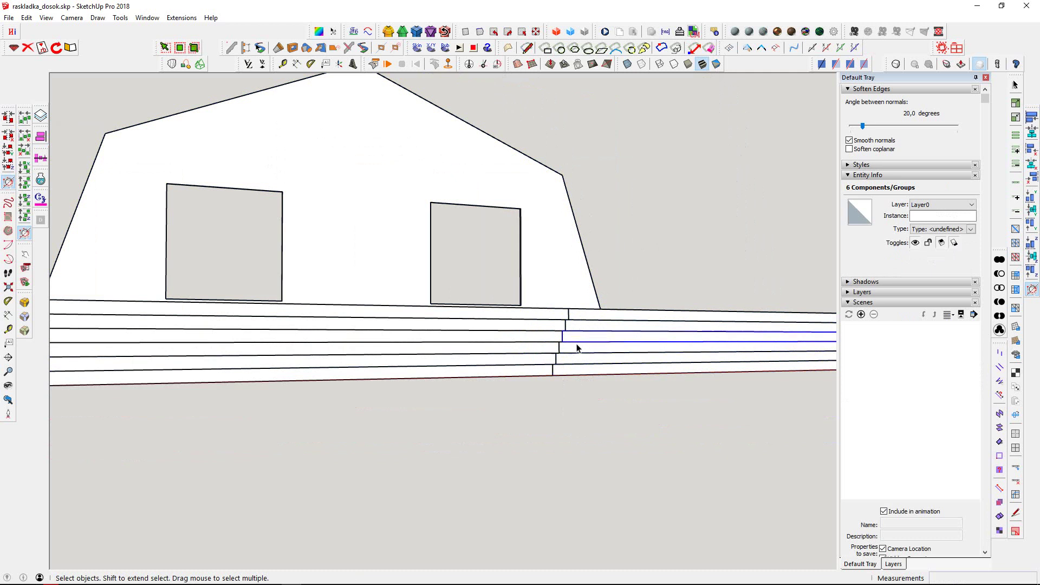
{"action": "middle_click_drag", "start_coordinate": [540, 316], "coordinate": [710, 348]}
Step: Array the top boards upward one board height, first 6* then 16*, past the gable peak
{"action": "scroll", "coordinate": [365, 349], "scroll_direction": "up", "scroll_amount": 5}
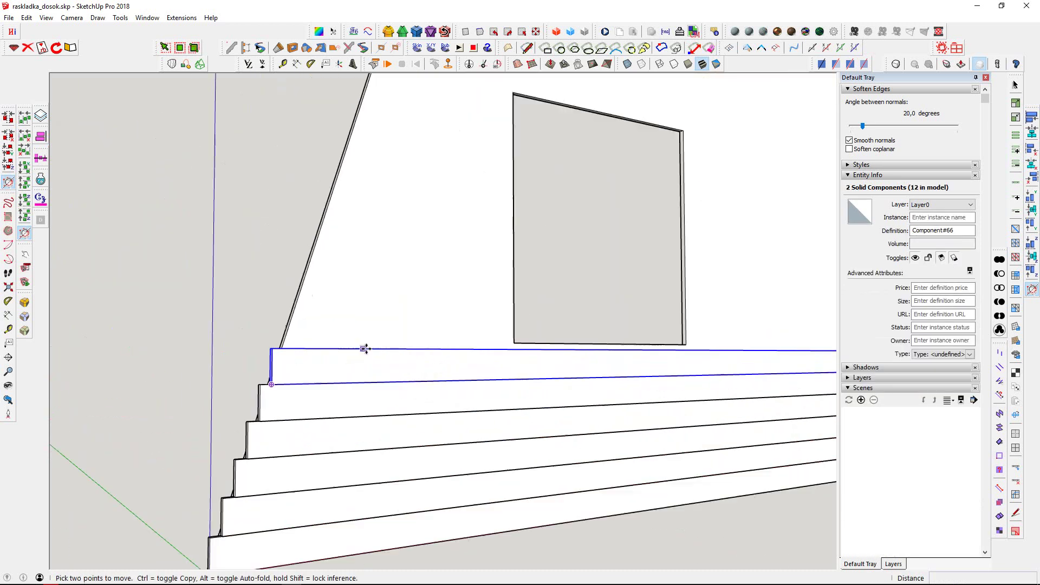
{"action": "key", "text": "m"}
{"action": "scroll", "coordinate": [313, 379], "scroll_direction": "down", "scroll_amount": 2}
{"action": "scroll", "coordinate": [313, 347], "scroll_direction": "down", "scroll_amount": 1}
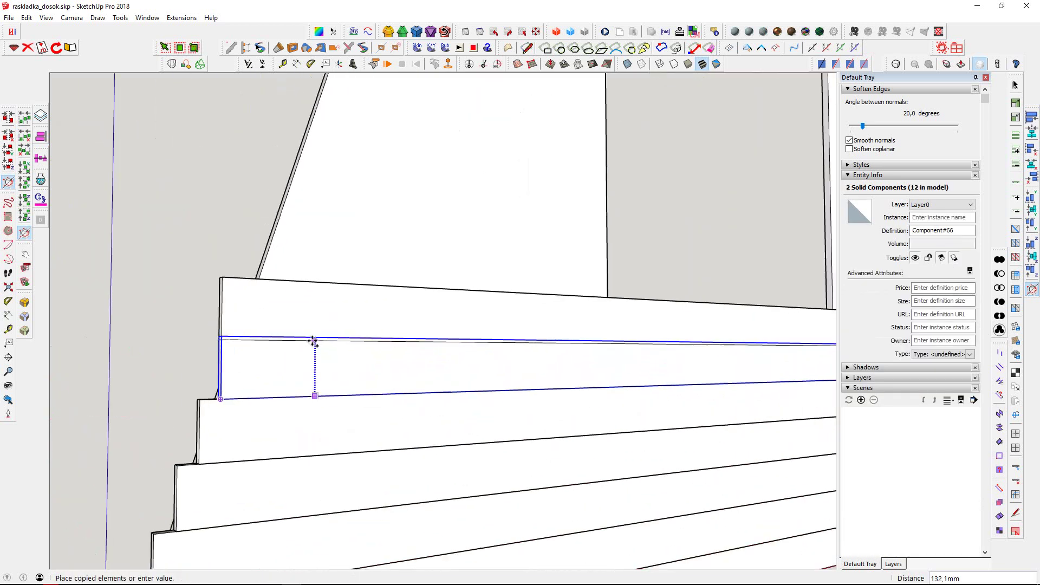
{"action": "scroll", "coordinate": [319, 338], "scroll_direction": "down", "scroll_amount": 2}
{"action": "scroll", "coordinate": [401, 325], "scroll_direction": "down", "scroll_amount": 4}
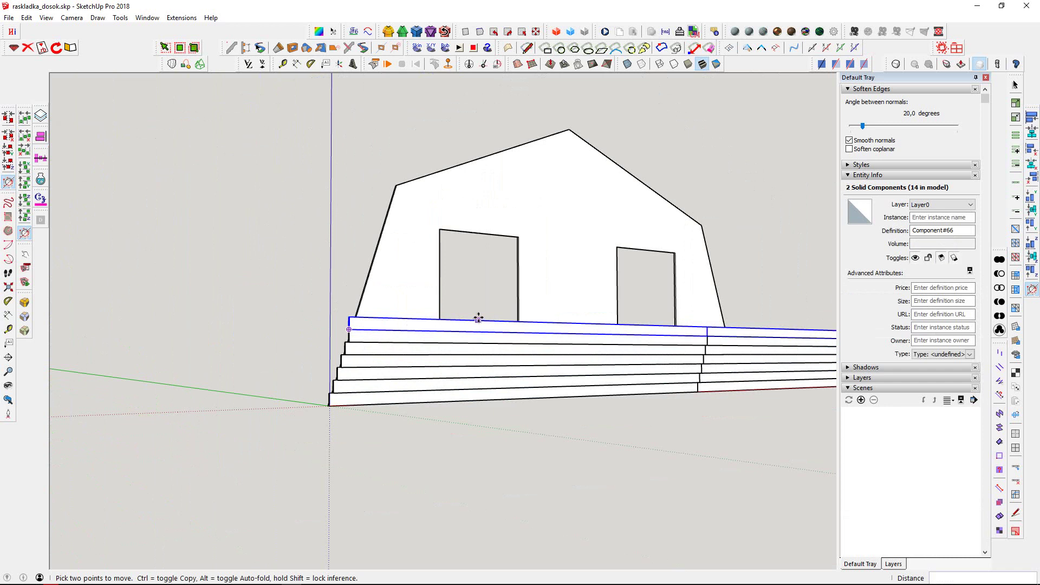
{"action": "type", "text": "6*"}
{"action": "key", "text": "Return"}
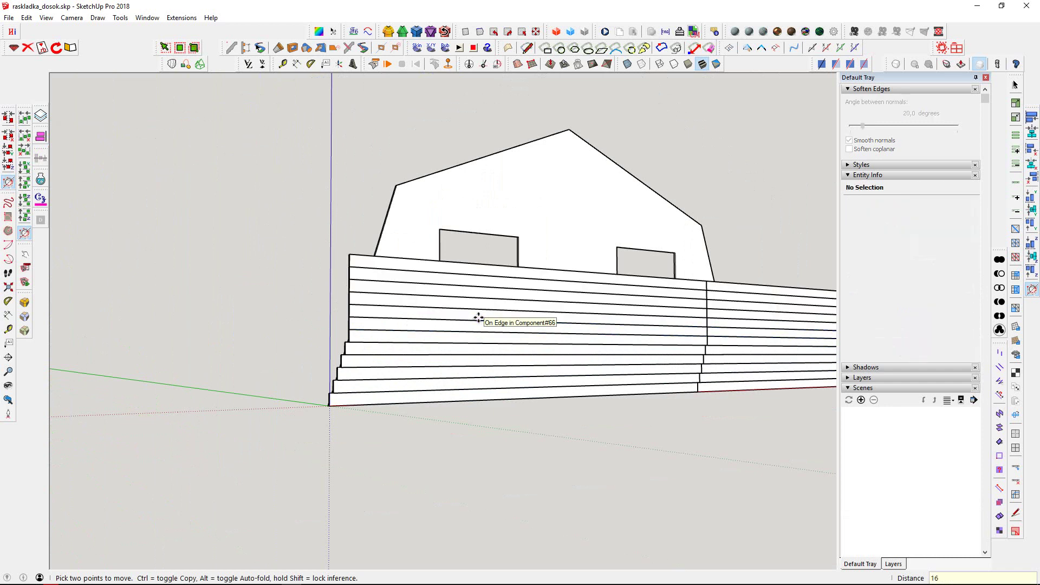
{"action": "type", "text": "*"}
{"action": "key", "text": "Return"}
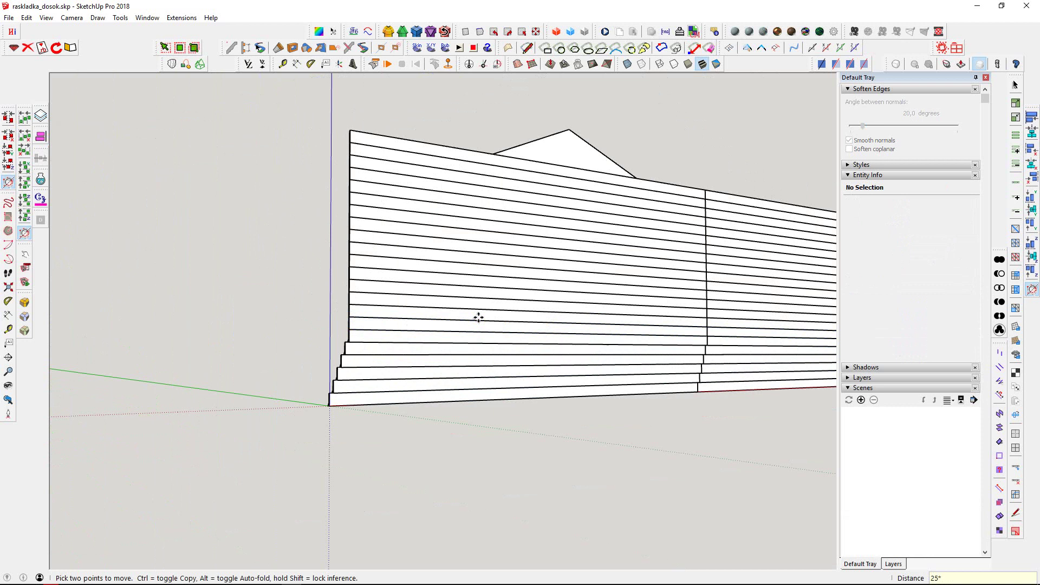
{"action": "mouse_move", "coordinate": [478, 317]}
{"action": "middle_mouse_down"}
{"action": "mouse_move", "coordinate": [488, 267]}
{"action": "mouse_move", "coordinate": [564, 170]}
{"action": "mouse_move", "coordinate": [478, 214]}
{"action": "middle_mouse_up"}
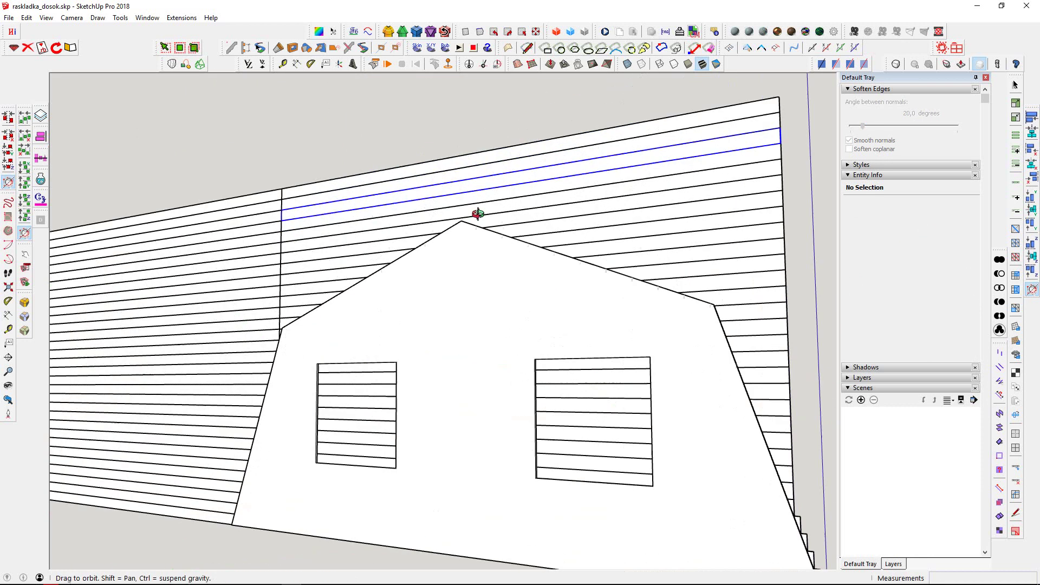
Step: Erase the surplus board rows above the gable with the Eraser, ending at eave height
{"action": "key", "text": "e"}
{"action": "scroll", "coordinate": [478, 214], "scroll_direction": "up", "scroll_amount": 2}
{"action": "left_click", "coordinate": [479, 124]}
{"action": "left_click", "coordinate": [473, 194]}
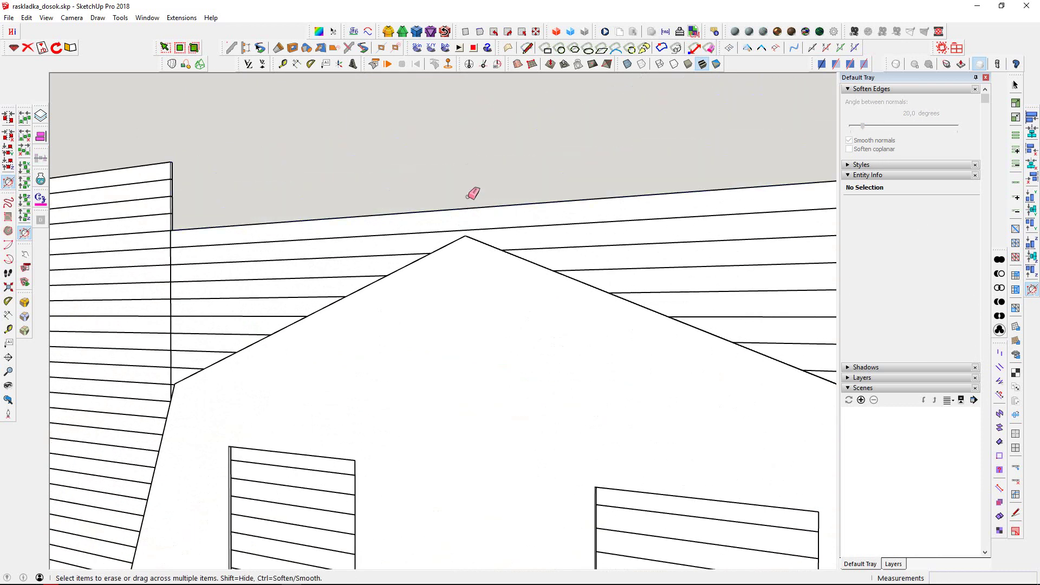
{"action": "left_click", "coordinate": [458, 213]}
{"action": "mouse_move", "coordinate": [458, 213]}
{"action": "middle_mouse_down"}
{"action": "mouse_move", "coordinate": [395, 211]}
{"action": "mouse_move", "coordinate": [569, 208]}
{"action": "middle_mouse_up"}
{"action": "left_click_drag", "start_coordinate": [588, 214], "coordinate": [601, 195]}
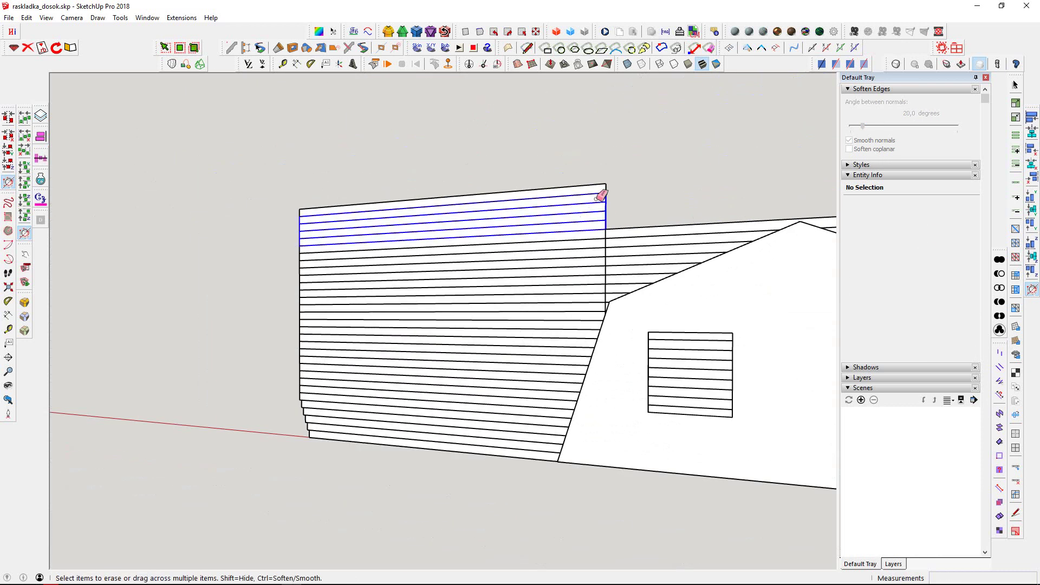
{"action": "middle_click_drag", "start_coordinate": [550, 221], "coordinate": [587, 221]}
{"action": "mouse_move", "coordinate": [587, 221]}
{"action": "left_mouse_down"}
{"action": "mouse_move", "coordinate": [566, 232]}
{"action": "mouse_move", "coordinate": [557, 284]}
{"action": "mouse_move", "coordinate": [608, 295]}
{"action": "left_mouse_up"}
{"action": "scroll", "coordinate": [539, 304], "scroll_direction": "up", "scroll_amount": 2}
{"action": "scroll", "coordinate": [462, 311], "scroll_direction": "down", "scroll_amount": 2}
{"action": "mouse_move", "coordinate": [463, 311]}
{"action": "middle_mouse_down"}
{"action": "mouse_move", "coordinate": [527, 355]}
{"action": "mouse_move", "coordinate": [545, 390]}
{"action": "mouse_move", "coordinate": [546, 368]}
{"action": "middle_mouse_up"}
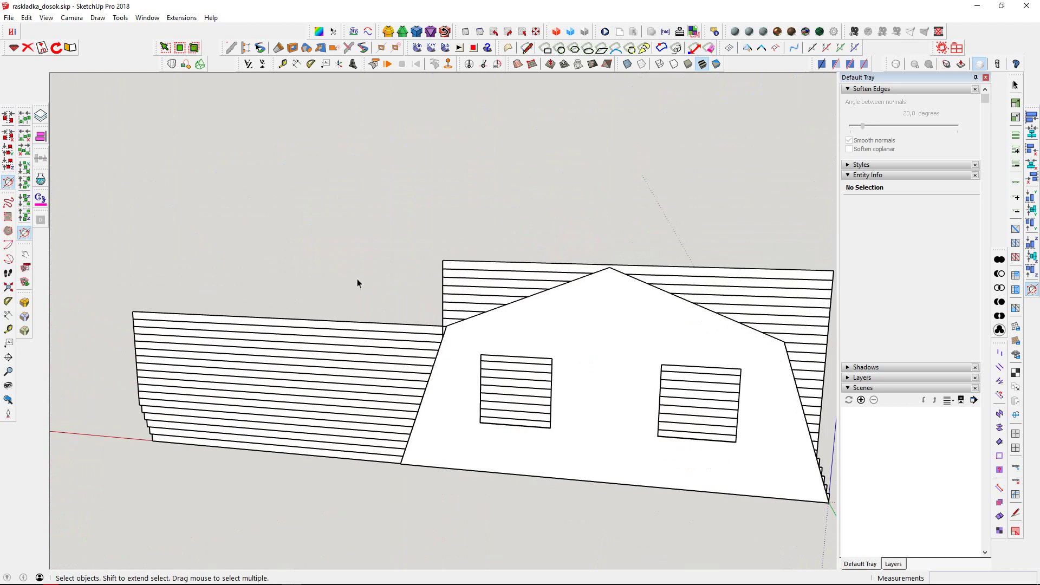
Step: Float the s4u-Slice toolbar, select all 28 siding boards on both walls, and start Slice
{"action": "mouse_move", "coordinate": [811, 64]}
{"action": "left_mouse_down"}
{"action": "mouse_move", "coordinate": [713, 128]}
{"action": "mouse_move", "coordinate": [582, 150]}
{"action": "left_mouse_up"}
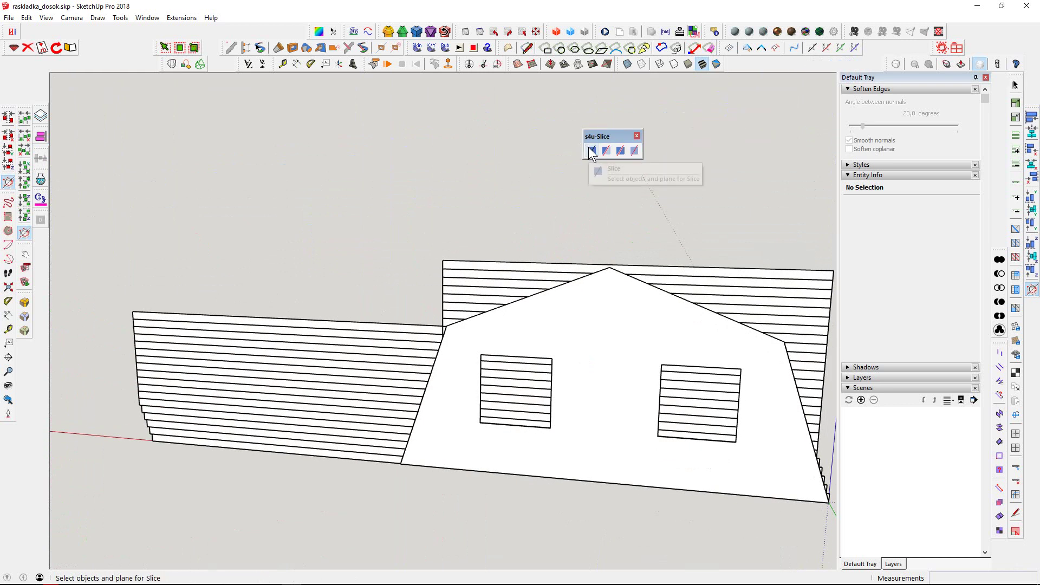
{"action": "left_click_drag", "start_coordinate": [384, 215], "coordinate": [205, 483]}
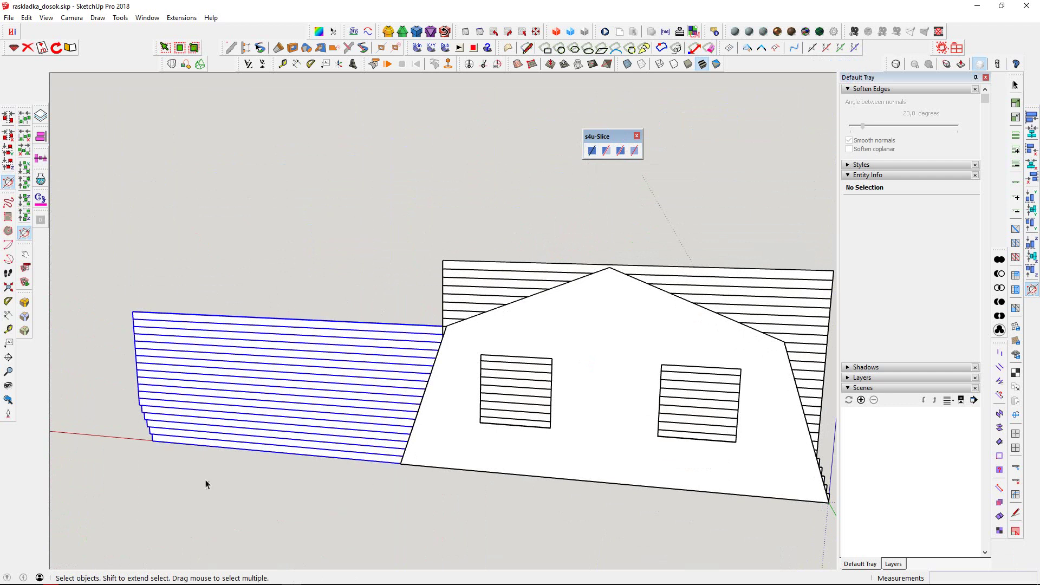
{"action": "middle_click_drag", "start_coordinate": [205, 483], "coordinate": [478, 271]}
{"action": "scroll", "coordinate": [465, 262], "scroll_direction": "up", "scroll_amount": 3}
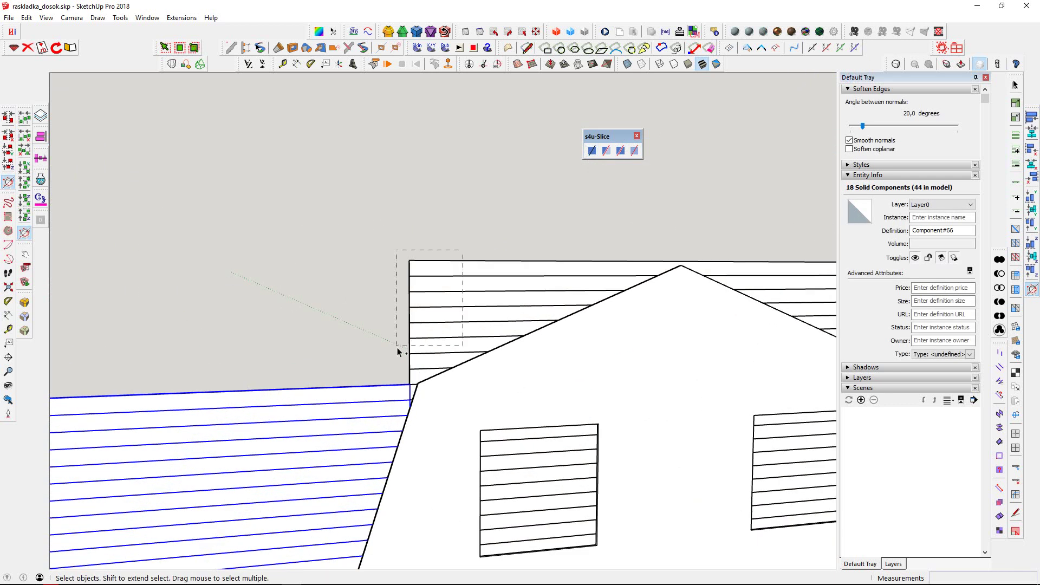
{"action": "left_click_drag", "start_coordinate": [397, 350], "coordinate": [399, 351], "text": "shift"}
{"action": "scroll", "coordinate": [416, 385], "scroll_direction": "up", "scroll_amount": 2}
{"action": "middle_click_drag", "start_coordinate": [357, 419], "coordinate": [515, 413]}
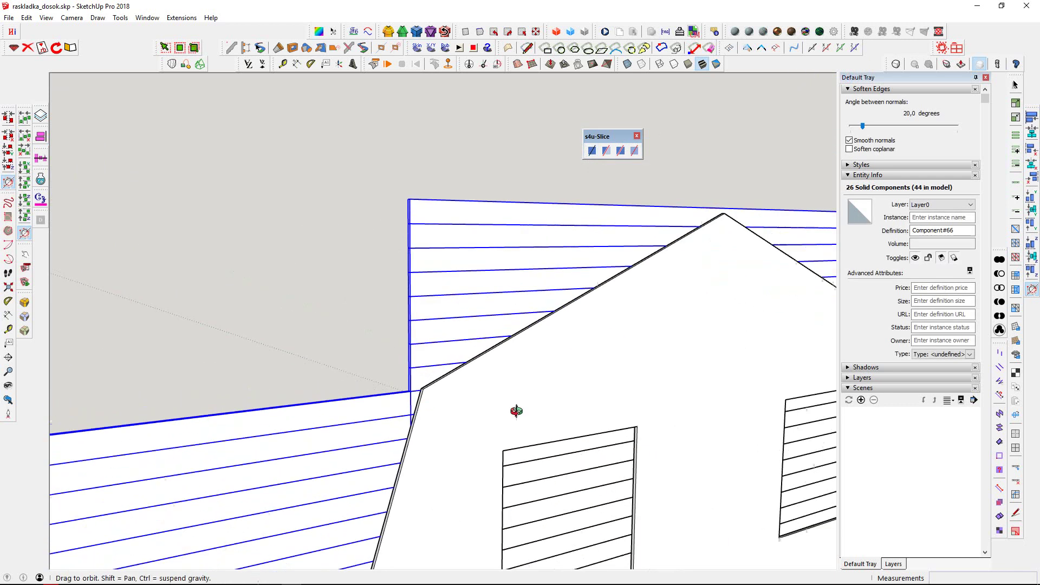
{"action": "scroll", "coordinate": [487, 343], "scroll_direction": "up", "scroll_amount": 3}
{"action": "mouse_move", "coordinate": [487, 344]}
{"action": "middle_mouse_down"}
{"action": "mouse_move", "coordinate": [399, 365]}
{"action": "mouse_move", "coordinate": [365, 404]}
{"action": "middle_mouse_up"}
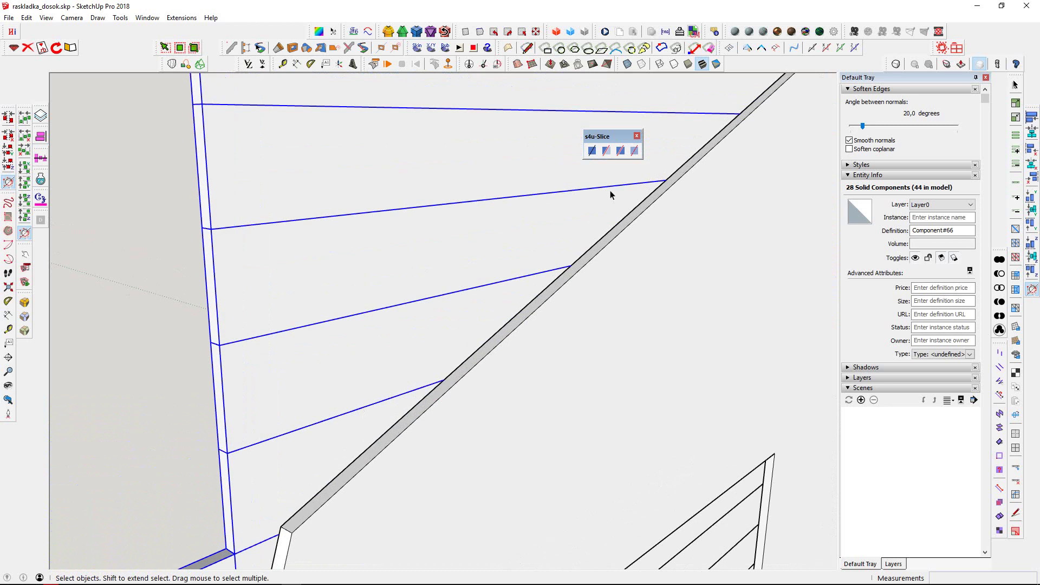
{"action": "left_click", "coordinate": [606, 151]}
{"action": "scroll", "coordinate": [404, 446], "scroll_direction": "up", "scroll_amount": 3}
Step: Set the slice cutting plane with the Set plane by Object option
{"action": "scroll", "coordinate": [401, 421], "scroll_direction": "up", "scroll_amount": 2}
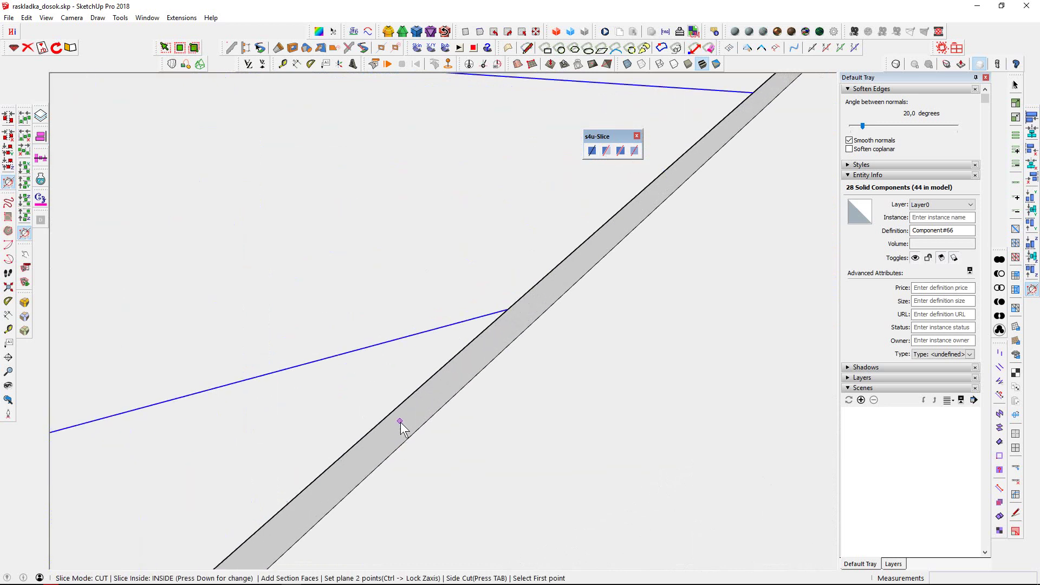
{"action": "right_click", "coordinate": [401, 420]}
{"action": "left_click", "coordinate": [414, 334]}
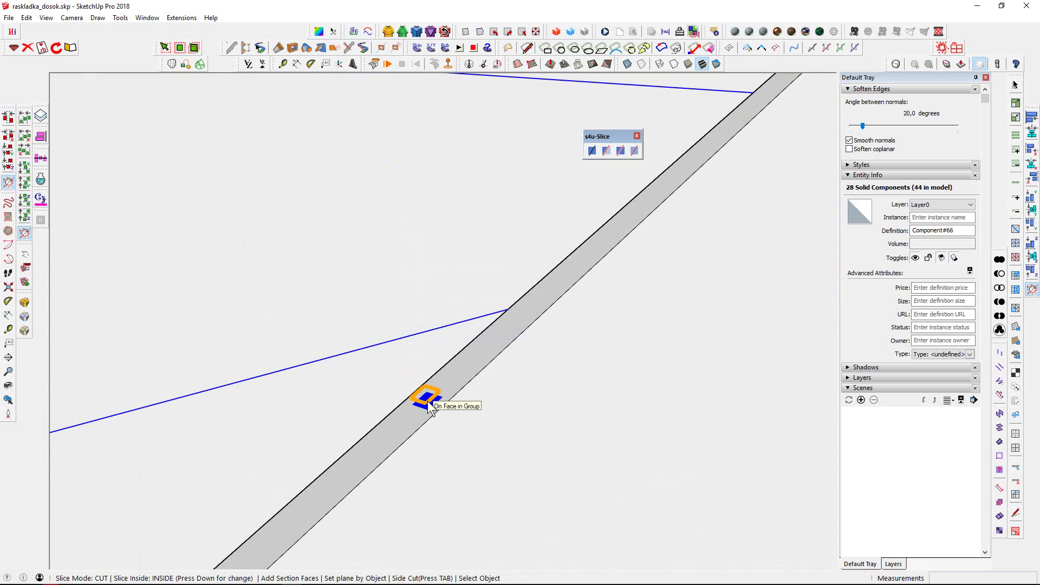
{"action": "scroll", "coordinate": [429, 406], "scroll_direction": "down", "scroll_amount": 1}
{"action": "scroll", "coordinate": [429, 407], "scroll_direction": "down", "scroll_amount": 1}
{"action": "scroll", "coordinate": [431, 409], "scroll_direction": "up", "scroll_amount": 1}
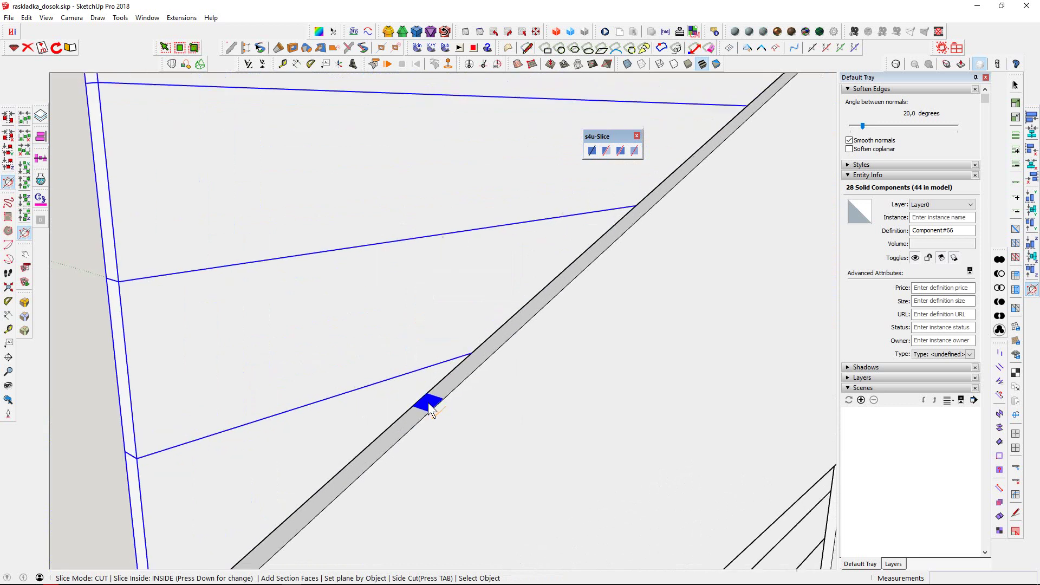
{"action": "scroll", "coordinate": [433, 405], "scroll_direction": "up", "scroll_amount": 1}
{"action": "scroll", "coordinate": [434, 405], "scroll_direction": "down", "scroll_amount": 2}
{"action": "scroll", "coordinate": [433, 400], "scroll_direction": "down", "scroll_amount": 1}
{"action": "scroll", "coordinate": [432, 395], "scroll_direction": "down", "scroll_amount": 2}
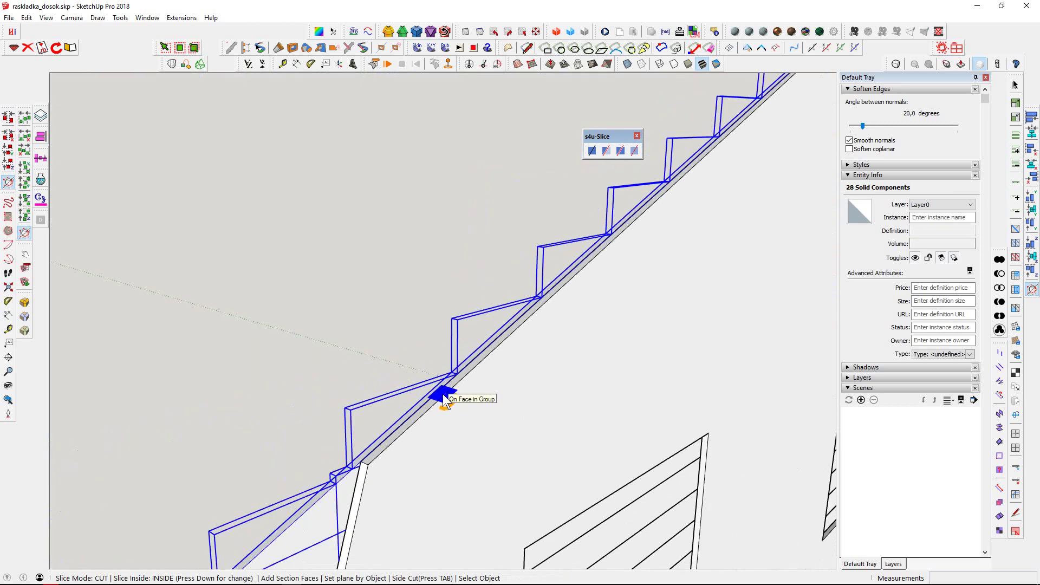
Step: Check that the siding is trimmed along the gable's sloping roof edges
{"action": "mouse_move", "coordinate": [379, 280]}
{"action": "middle_mouse_down"}
{"action": "mouse_move", "coordinate": [569, 281]}
{"action": "mouse_move", "coordinate": [349, 297]}
{"action": "middle_mouse_up"}
{"action": "scroll", "coordinate": [348, 297], "scroll_direction": "up", "scroll_amount": 2}
{"action": "scroll", "coordinate": [453, 294], "scroll_direction": "up", "scroll_amount": 2}
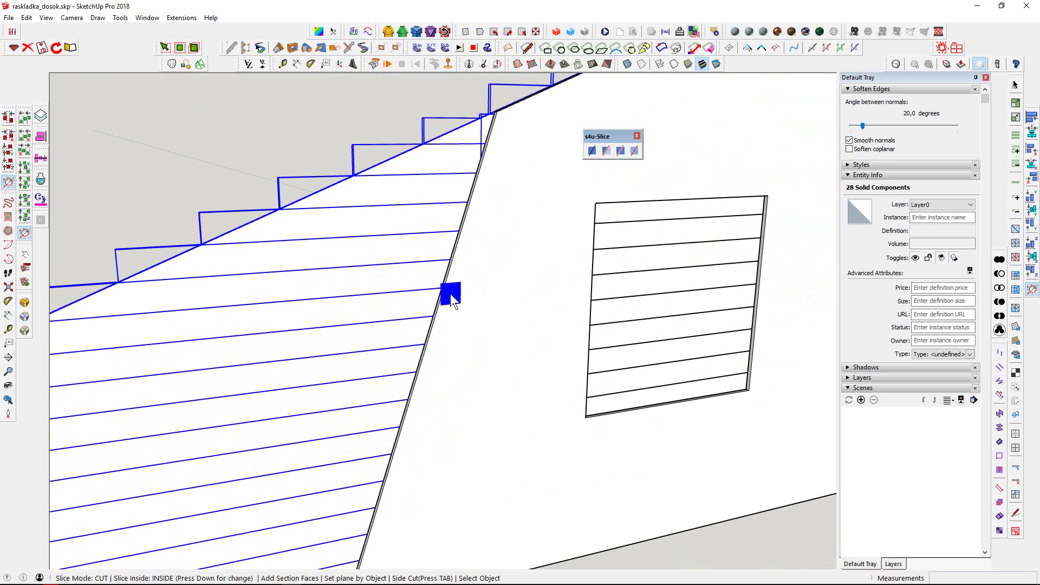
{"action": "scroll", "coordinate": [512, 271], "scroll_direction": "up", "scroll_amount": 2}
{"action": "scroll", "coordinate": [408, 240], "scroll_direction": "up", "scroll_amount": 2}
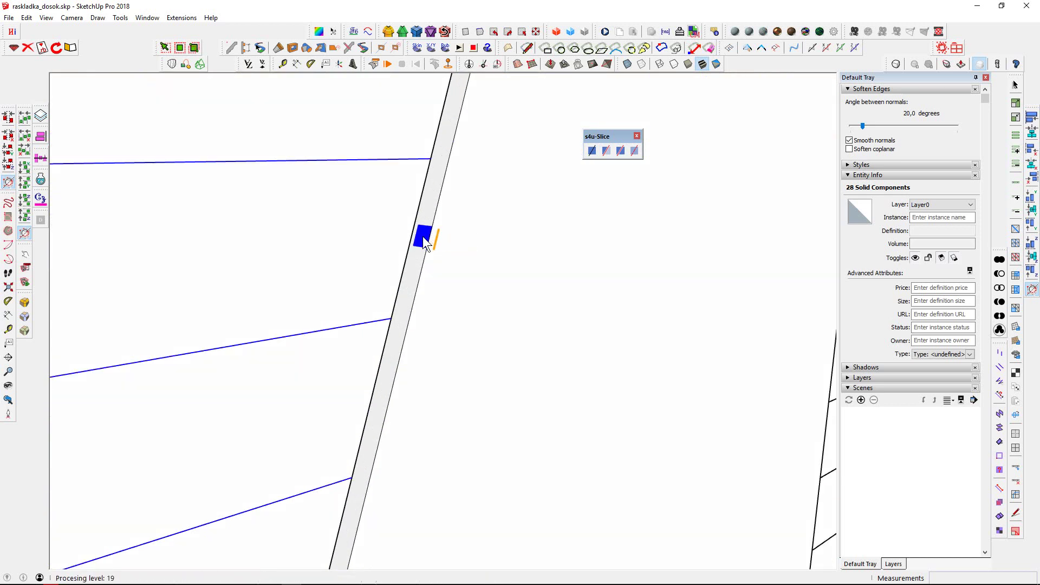
{"action": "scroll", "coordinate": [423, 236], "scroll_direction": "down", "scroll_amount": 3}
{"action": "mouse_move", "coordinate": [429, 235]}
{"action": "middle_mouse_down"}
{"action": "mouse_move", "coordinate": [593, 243]}
{"action": "mouse_move", "coordinate": [336, 267]}
{"action": "middle_mouse_up"}
{"action": "scroll", "coordinate": [594, 243], "scroll_direction": "down", "scroll_amount": 3}
{"action": "key", "text": "space"}
{"action": "scroll", "coordinate": [584, 211], "scroll_direction": "up", "scroll_amount": 3}
Step: Select all the boards and slice them along the wall edge
{"action": "key", "text": "ctrl+a"}
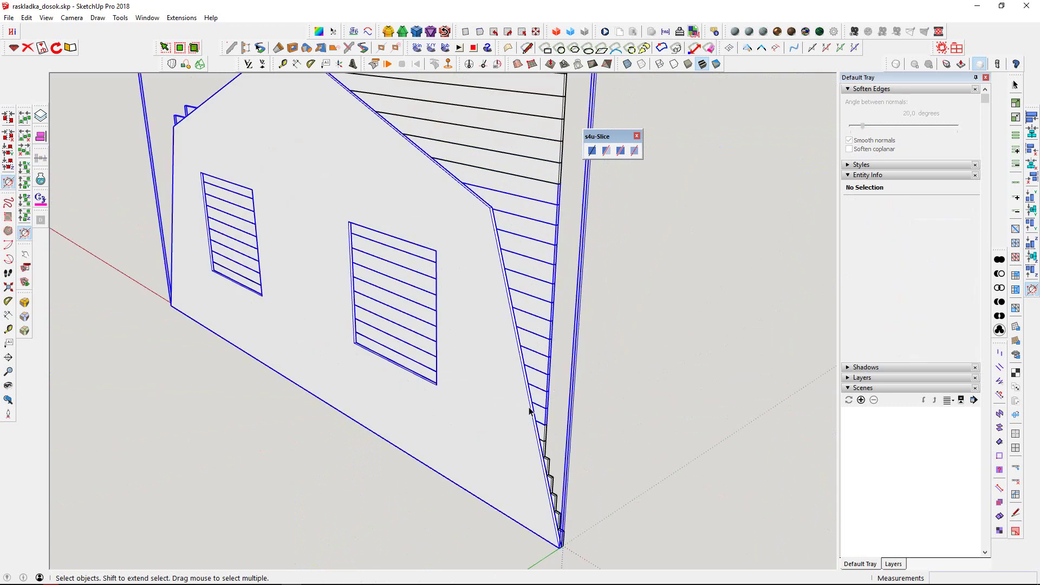
{"action": "scroll", "coordinate": [542, 239], "scroll_direction": "down", "scroll_amount": 3}
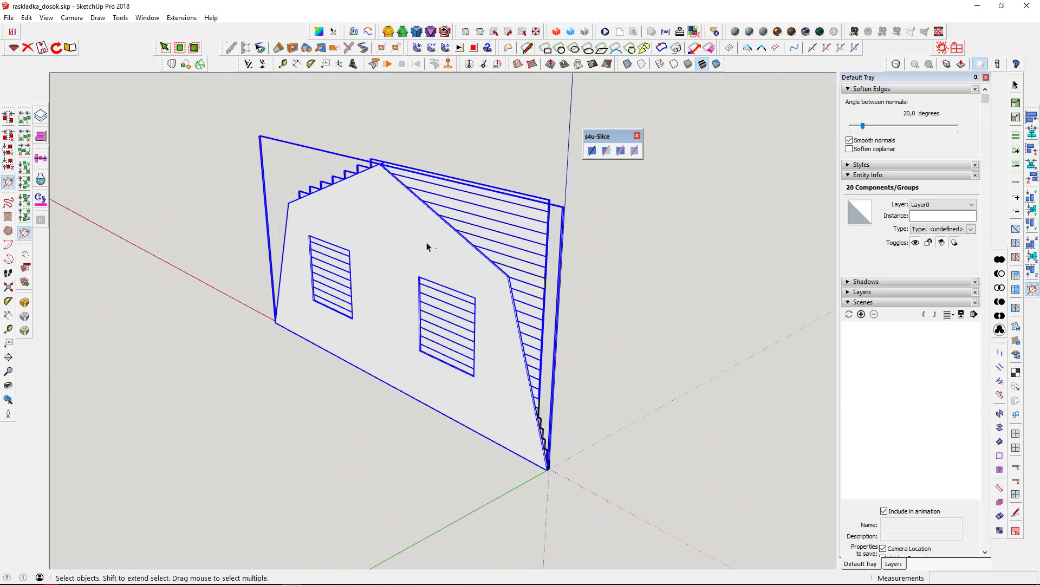
{"action": "scroll", "coordinate": [488, 282], "scroll_direction": "up", "scroll_amount": 2}
{"action": "scroll", "coordinate": [492, 302], "scroll_direction": "up", "scroll_amount": 3}
{"action": "scroll", "coordinate": [596, 260], "scroll_direction": "up", "scroll_amount": 1}
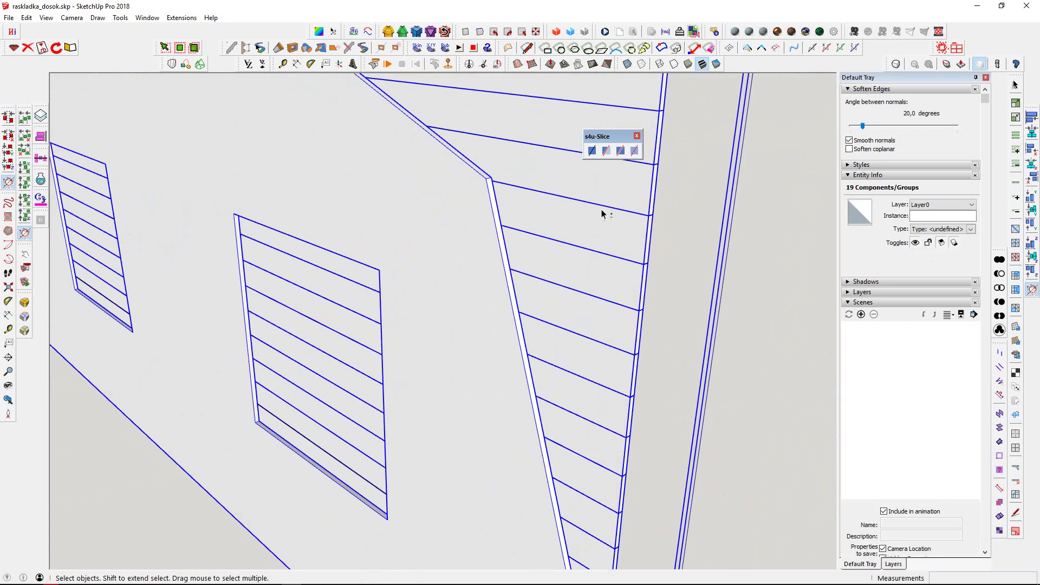
{"action": "scroll", "coordinate": [449, 249], "scroll_direction": "up", "scroll_amount": 2}
{"action": "scroll", "coordinate": [417, 238], "scroll_direction": "up", "scroll_amount": 1}
{"action": "key", "text": "s"}
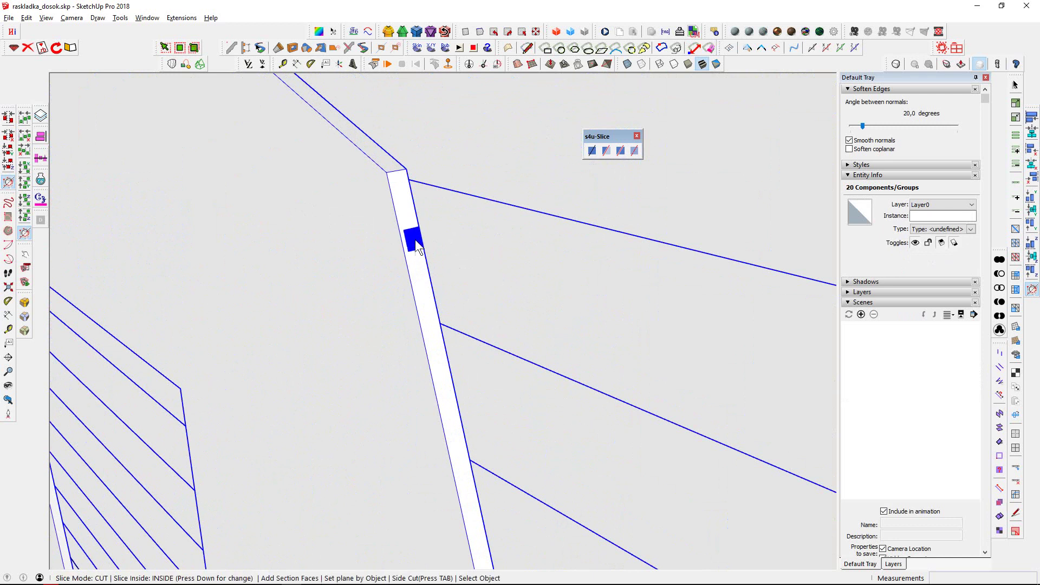
{"action": "key", "text": "space"}
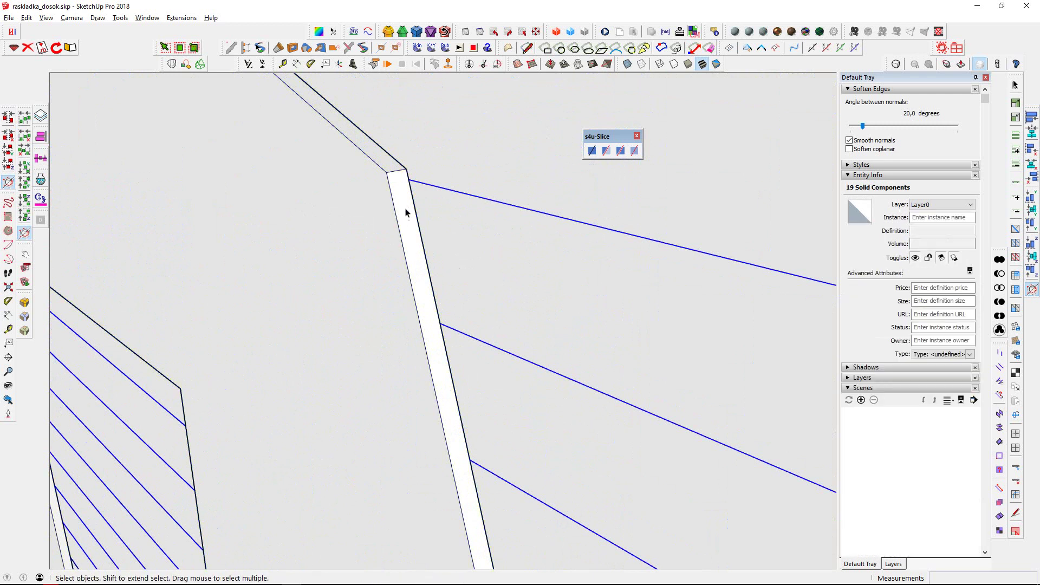
{"action": "key", "text": "s"}
{"action": "left_click", "coordinate": [403, 215]}
{"action": "key", "text": "space"}
{"action": "scroll", "coordinate": [407, 238], "scroll_direction": "down", "scroll_amount": 5}
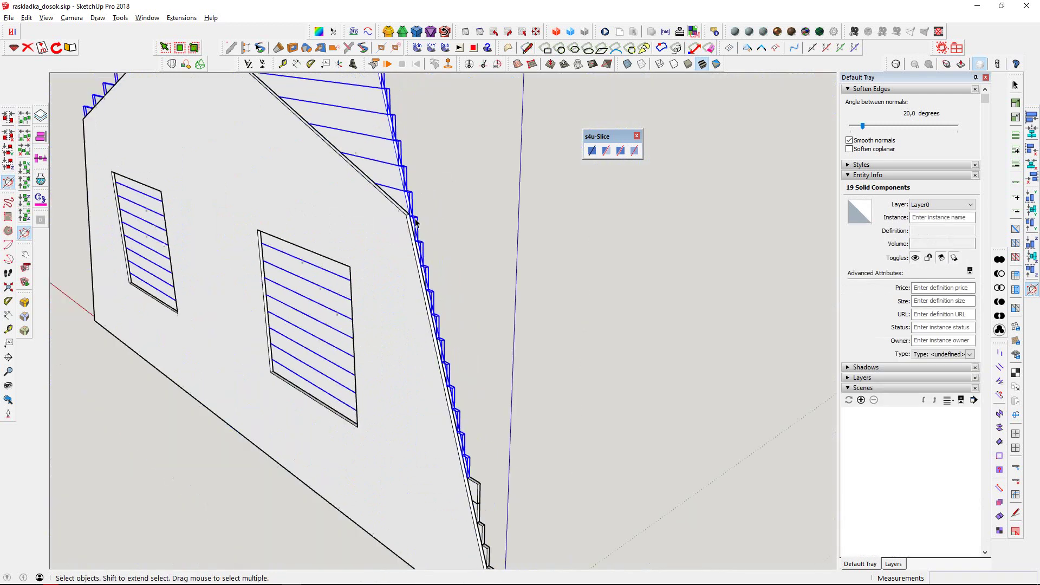
{"action": "scroll", "coordinate": [590, 259], "scroll_direction": "down", "scroll_amount": 3}
Step: Select the boards sticking past the roof edge and slice them at the gable
{"action": "left_click", "coordinate": [590, 259]}
{"action": "scroll", "coordinate": [434, 251], "scroll_direction": "up", "scroll_amount": 8}
{"action": "scroll", "coordinate": [444, 119], "scroll_direction": "down", "scroll_amount": 3}
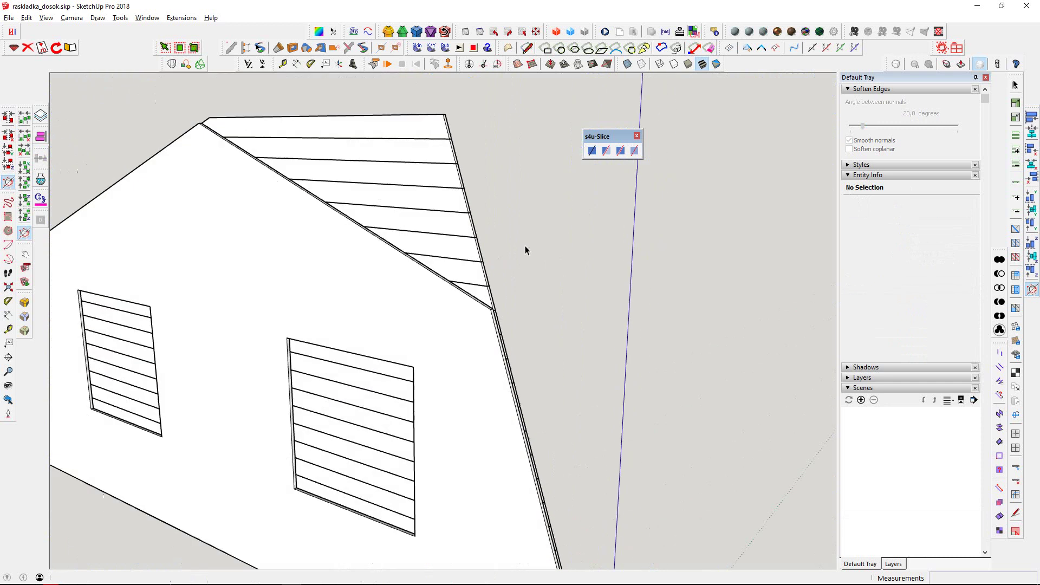
{"action": "scroll", "coordinate": [502, 124], "scroll_direction": "down", "scroll_amount": 2}
{"action": "left_click_drag", "start_coordinate": [458, 257], "coordinate": [458, 258]}
{"action": "scroll", "coordinate": [453, 262], "scroll_direction": "up", "scroll_amount": 3}
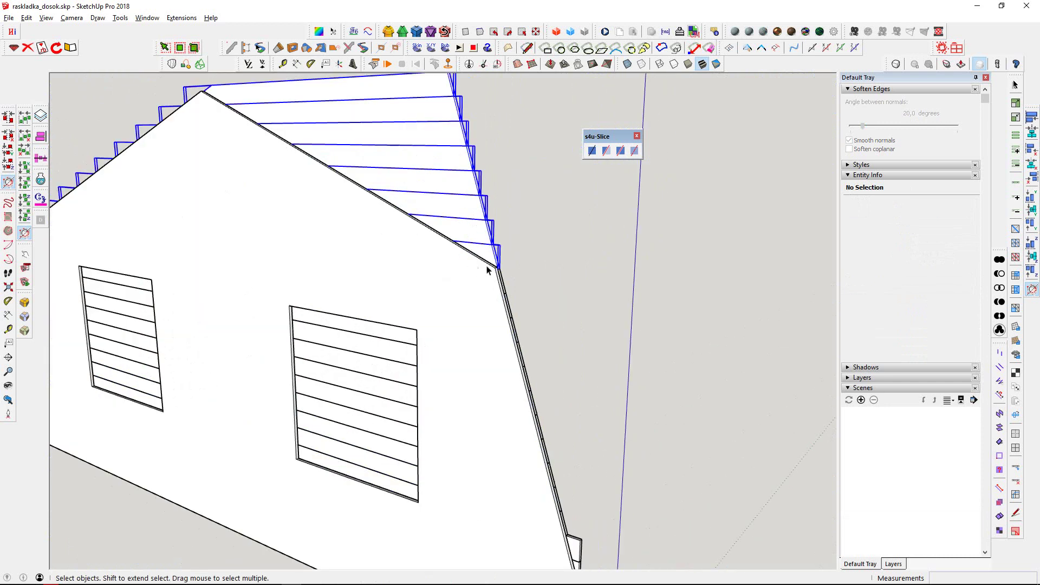
{"action": "scroll", "coordinate": [453, 262], "scroll_direction": "up", "scroll_amount": 5}
{"action": "scroll", "coordinate": [284, 304], "scroll_direction": "up", "scroll_amount": 1}
{"action": "scroll", "coordinate": [297, 304], "scroll_direction": "up", "scroll_amount": 1}
{"action": "key", "text": "s"}
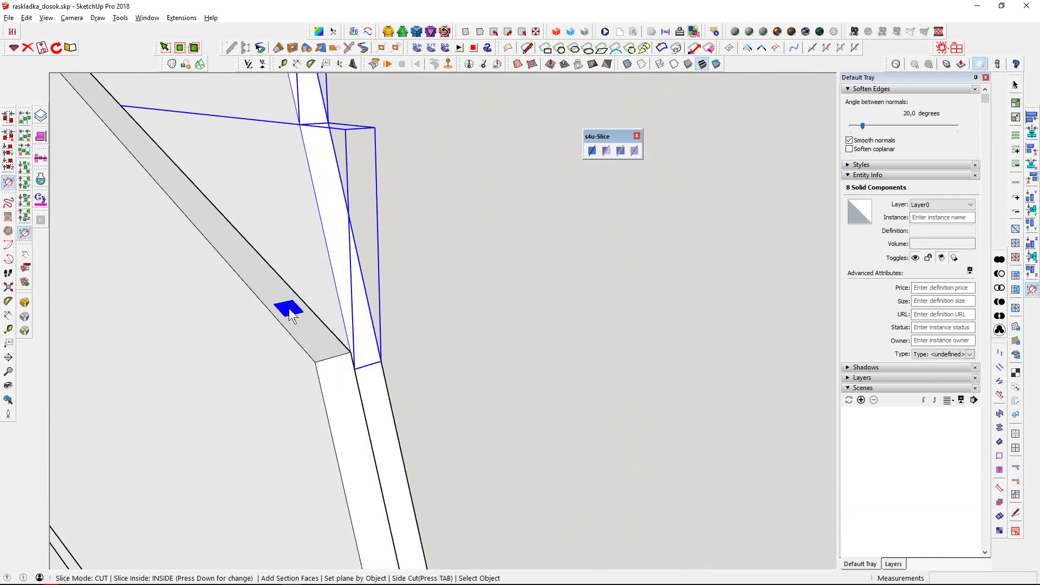
{"action": "scroll", "coordinate": [211, 277], "scroll_direction": "down", "scroll_amount": 2}
{"action": "scroll", "coordinate": [211, 277], "scroll_direction": "down", "scroll_amount": 3}
{"action": "key", "text": "space"}
{"action": "scroll", "coordinate": [437, 237], "scroll_direction": "down", "scroll_amount": 2}
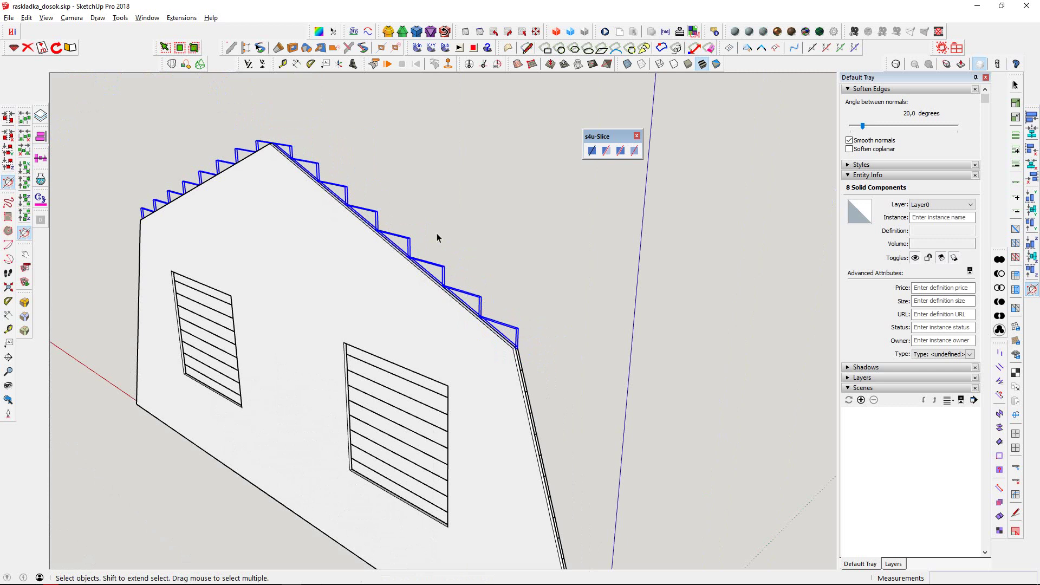
{"action": "key", "text": "Delete"}
{"action": "mouse_move", "coordinate": [372, 367]}
{"action": "middle_mouse_down"}
{"action": "mouse_move", "coordinate": [576, 338]}
{"action": "mouse_move", "coordinate": [539, 382]}
{"action": "middle_mouse_up"}
Step: Deselect the wall and slice the boards at the wall's right side edge
{"action": "left_click", "coordinate": [530, 158], "text": "shift"}
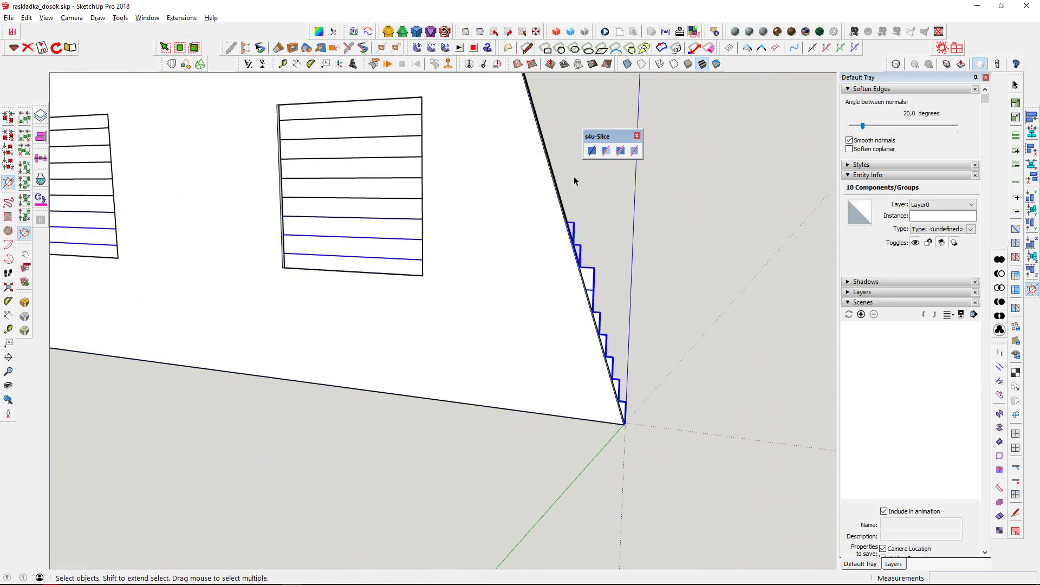
{"action": "mouse_move", "coordinate": [546, 224]}
{"action": "middle_mouse_down"}
{"action": "mouse_move", "coordinate": [497, 275]}
{"action": "mouse_move", "coordinate": [520, 232]}
{"action": "middle_mouse_up"}
{"action": "scroll", "coordinate": [520, 231], "scroll_direction": "up", "scroll_amount": 3}
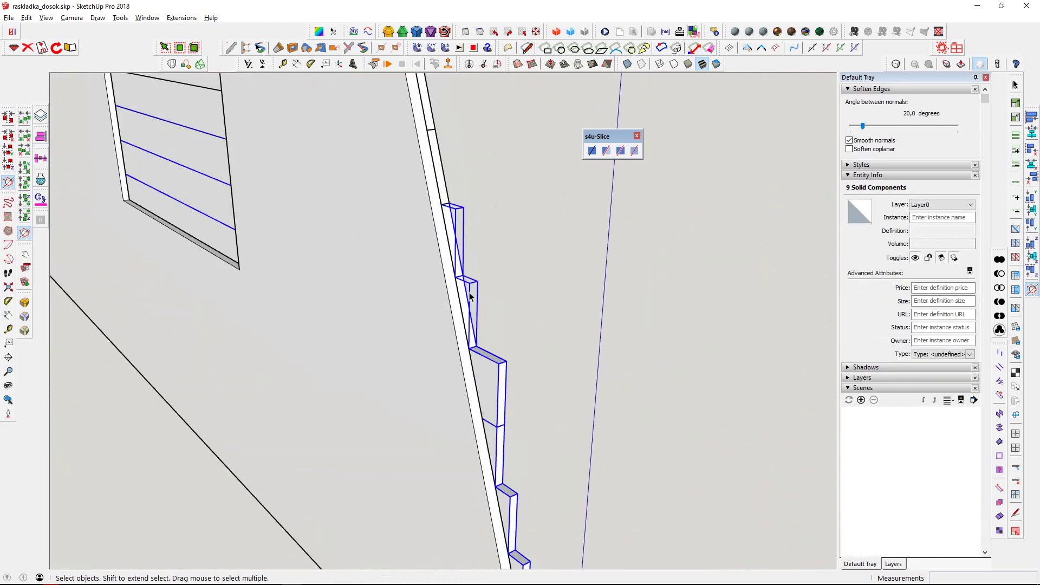
{"action": "scroll", "coordinate": [455, 314], "scroll_direction": "up", "scroll_amount": 2}
{"action": "key", "text": "s"}
{"action": "key", "text": "space"}
{"action": "scroll", "coordinate": [458, 331], "scroll_direction": "down", "scroll_amount": 3}
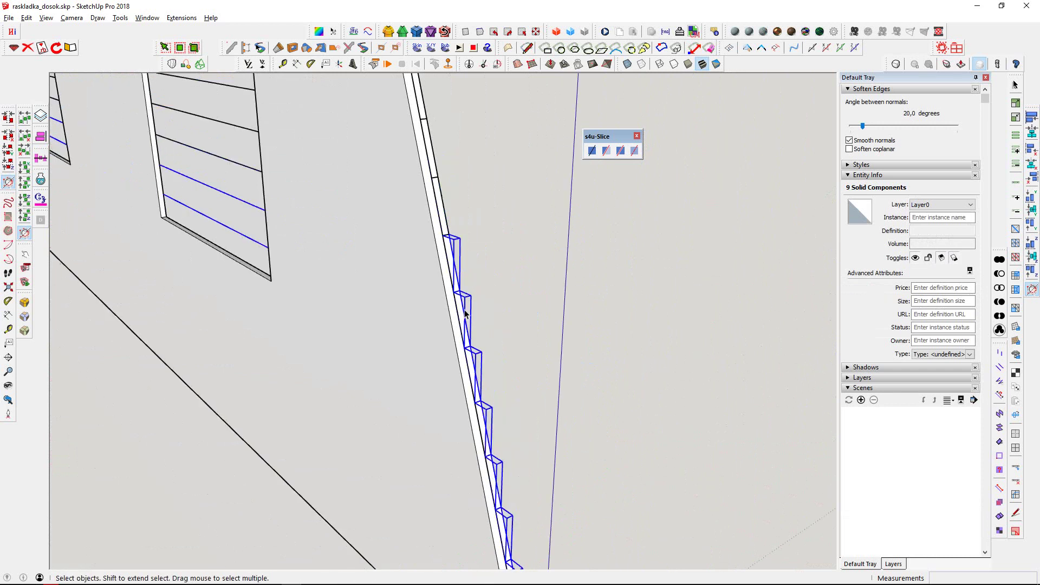
{"action": "scroll", "coordinate": [353, 260], "scroll_direction": "down", "scroll_amount": 2}
Step: Select the window slats and stepped board ends and slice them at the wall
{"action": "middle_click_drag", "start_coordinate": [353, 260], "coordinate": [611, 342]}
{"action": "left_click", "coordinate": [363, 156]}
{"action": "middle_click_drag", "start_coordinate": [363, 156], "coordinate": [396, 122]}
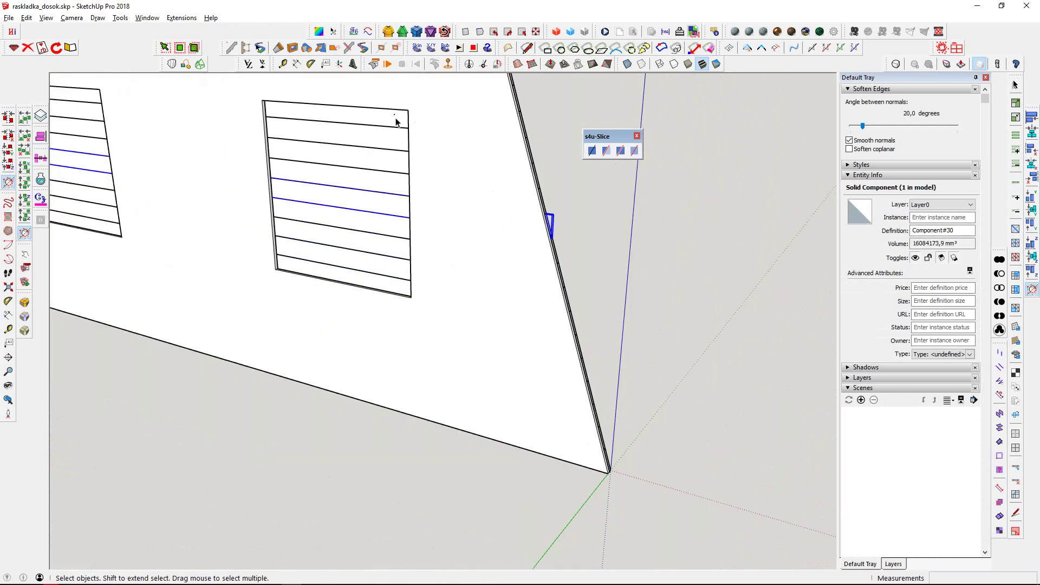
{"action": "left_click_drag", "start_coordinate": [358, 278], "coordinate": [358, 281]}
{"action": "mouse_move", "coordinate": [374, 279]}
{"action": "middle_mouse_down"}
{"action": "mouse_move", "coordinate": [423, 186]}
{"action": "mouse_move", "coordinate": [432, 143]}
{"action": "mouse_move", "coordinate": [275, 278]}
{"action": "mouse_move", "coordinate": [450, 216]}
{"action": "middle_mouse_up"}
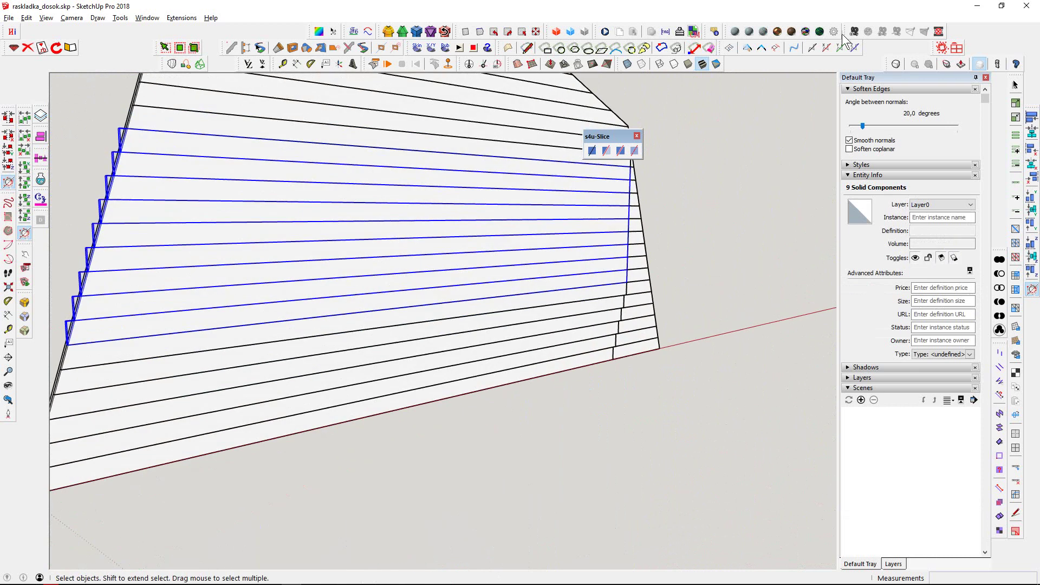
{"action": "left_click", "coordinate": [592, 151]}
{"action": "mouse_move", "coordinate": [588, 155]}
{"action": "middle_mouse_down"}
{"action": "mouse_move", "coordinate": [588, 290]}
{"action": "mouse_move", "coordinate": [762, 295]}
{"action": "mouse_move", "coordinate": [592, 342]}
{"action": "mouse_move", "coordinate": [609, 344]}
{"action": "mouse_move", "coordinate": [592, 276]}
{"action": "mouse_move", "coordinate": [436, 349]}
{"action": "middle_mouse_up"}
Step: Draw a 1200×1200 mm rectangle over the left window, pull it into a box, and group it
{"action": "left_click", "coordinate": [325, 339]}
{"action": "key", "text": "r"}
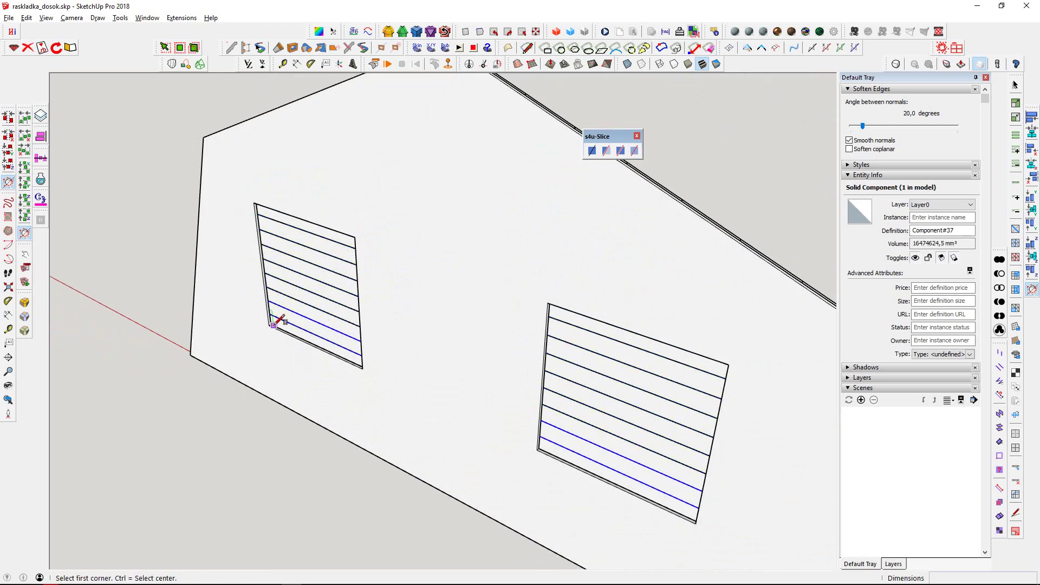
{"action": "left_click", "coordinate": [269, 324]}
{"action": "left_click", "coordinate": [358, 233]}
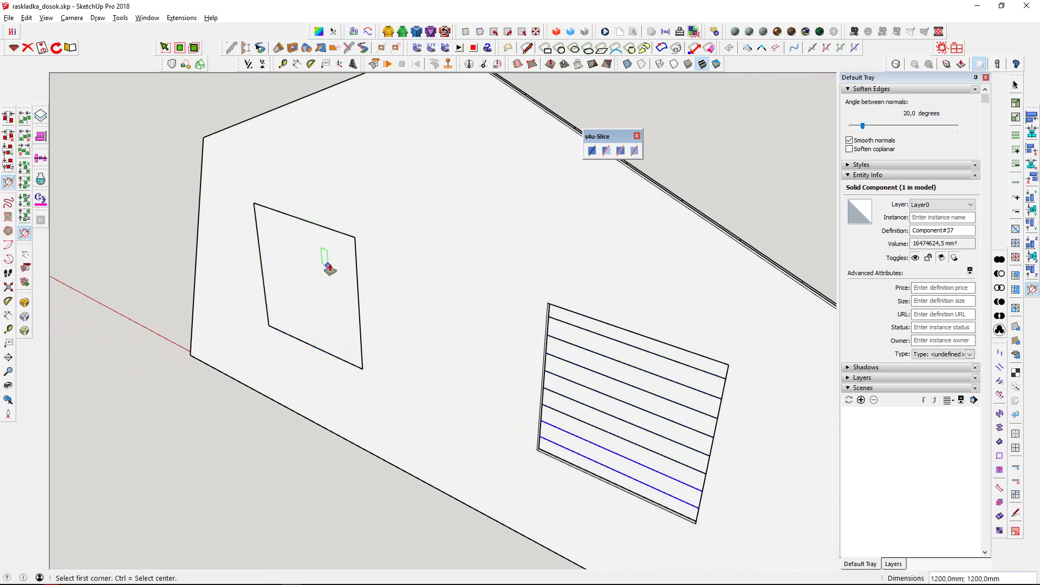
{"action": "key", "text": "p"}
{"action": "left_click_drag", "start_coordinate": [320, 271], "coordinate": [109, 341]}
{"action": "key", "text": "space"}
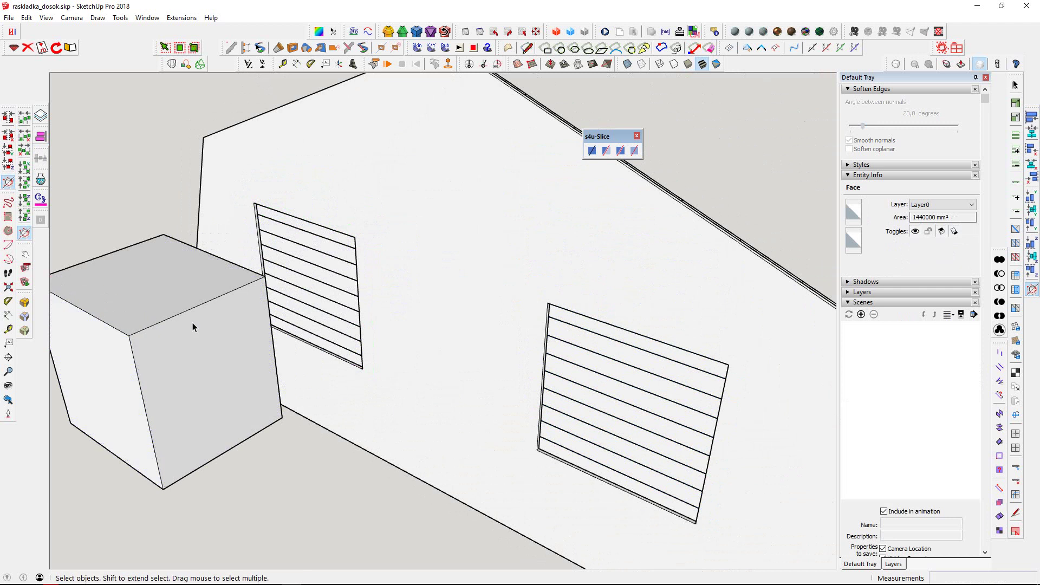
{"action": "left_click", "coordinate": [193, 323]}
{"action": "key", "text": "ctrl+g"}
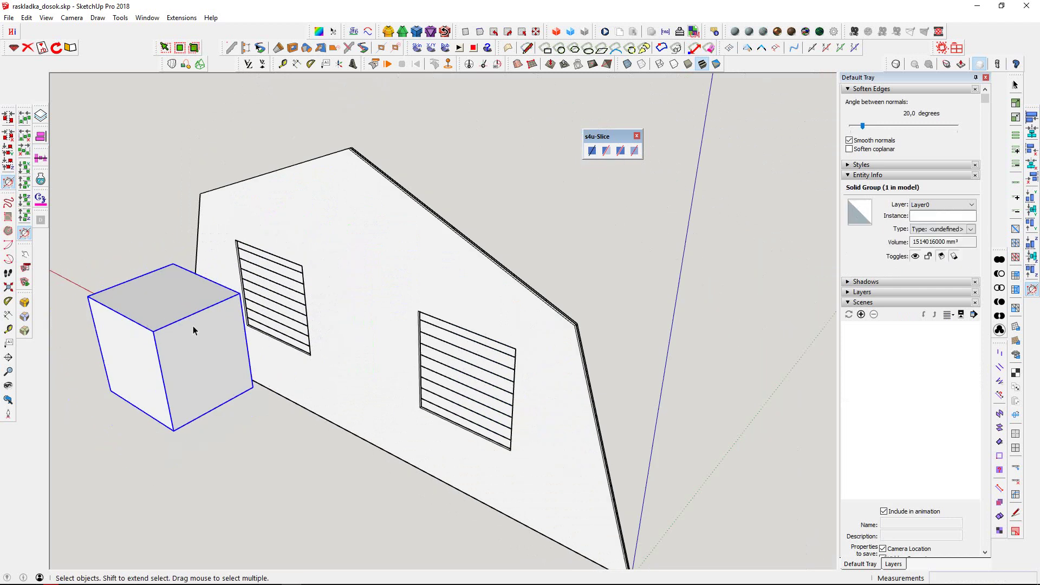
Step: Inside the group, copy the box over the right window
{"action": "mouse_move", "coordinate": [193, 322]}
{"action": "middle_mouse_down"}
{"action": "mouse_move", "coordinate": [441, 383]}
{"action": "mouse_move", "coordinate": [315, 419]}
{"action": "middle_mouse_up"}
{"action": "double_click", "coordinate": [315, 420]}
{"action": "key", "text": "ctrl+a"}
{"action": "key", "text": "m"}
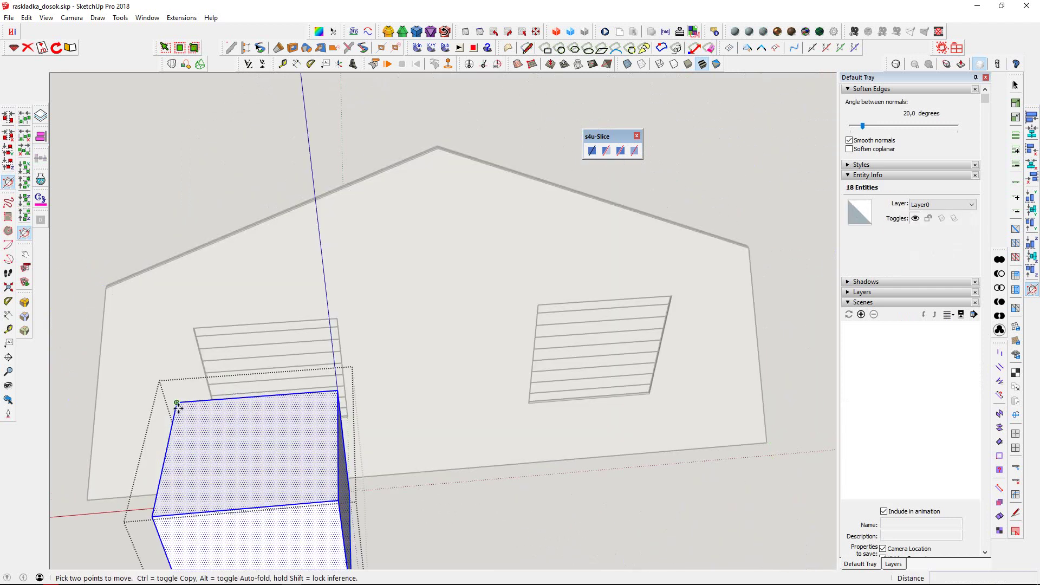
{"action": "key", "text": "ctrl"}
{"action": "left_click", "coordinate": [172, 422]}
{"action": "left_click", "coordinate": [536, 305]}
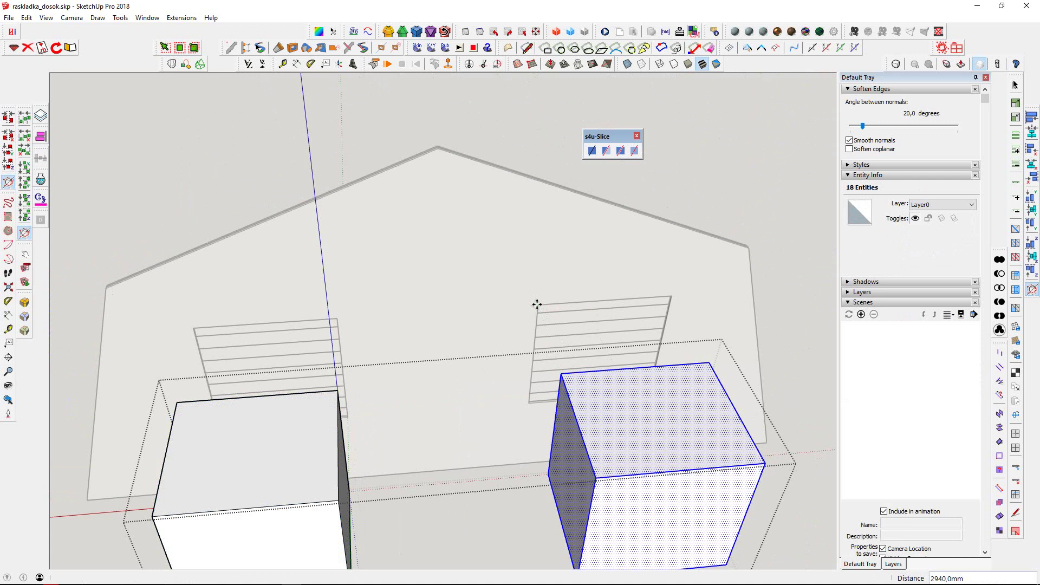
Step: Move the box group back so both boxes pass through the wall
{"action": "middle_click_drag", "start_coordinate": [537, 305], "coordinate": [528, 453]}
{"action": "left_click", "coordinate": [528, 453]}
{"action": "key", "text": "m"}
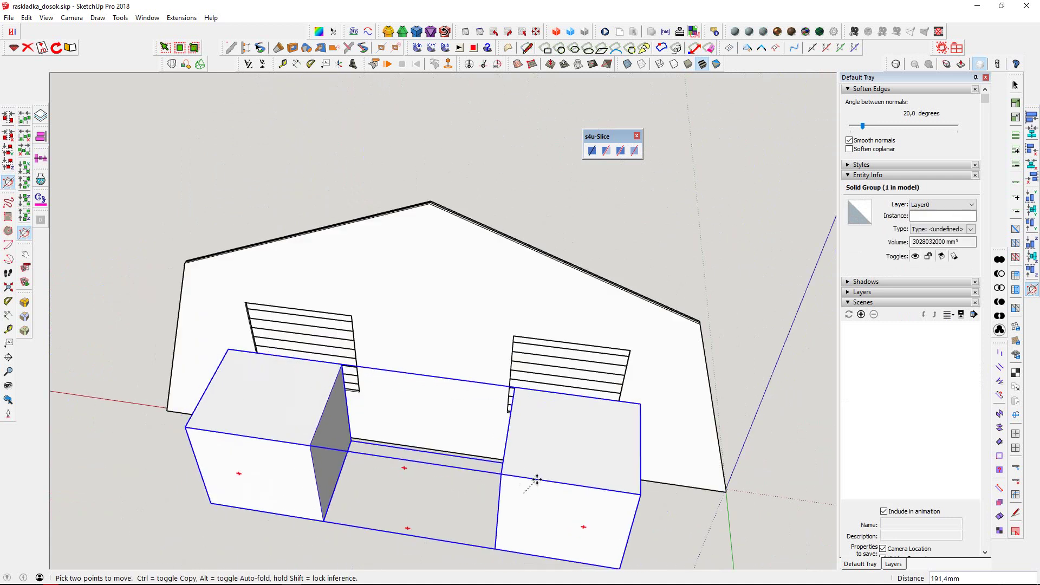
{"action": "left_click", "coordinate": [530, 474]}
{"action": "left_click", "coordinate": [588, 375]}
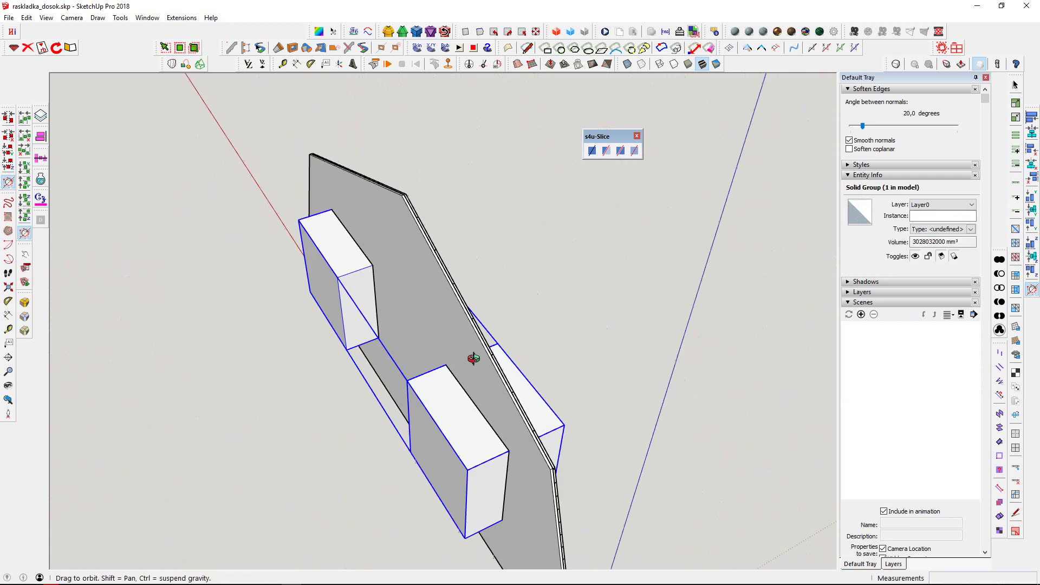
{"action": "mouse_move", "coordinate": [588, 375]}
{"action": "middle_mouse_down"}
{"action": "mouse_move", "coordinate": [214, 314]}
{"action": "mouse_move", "coordinate": [666, 241]}
{"action": "mouse_move", "coordinate": [511, 272]}
{"action": "middle_mouse_up"}
{"action": "scroll", "coordinate": [687, 272], "scroll_direction": "up", "scroll_amount": 3}
Step: Select the wall board group, then the group of window boxes
{"action": "scroll", "coordinate": [687, 264], "scroll_direction": "up", "scroll_amount": 2}
{"action": "left_click", "coordinate": [684, 262]}
{"action": "scroll", "coordinate": [511, 272], "scroll_direction": "up", "scroll_amount": 3}
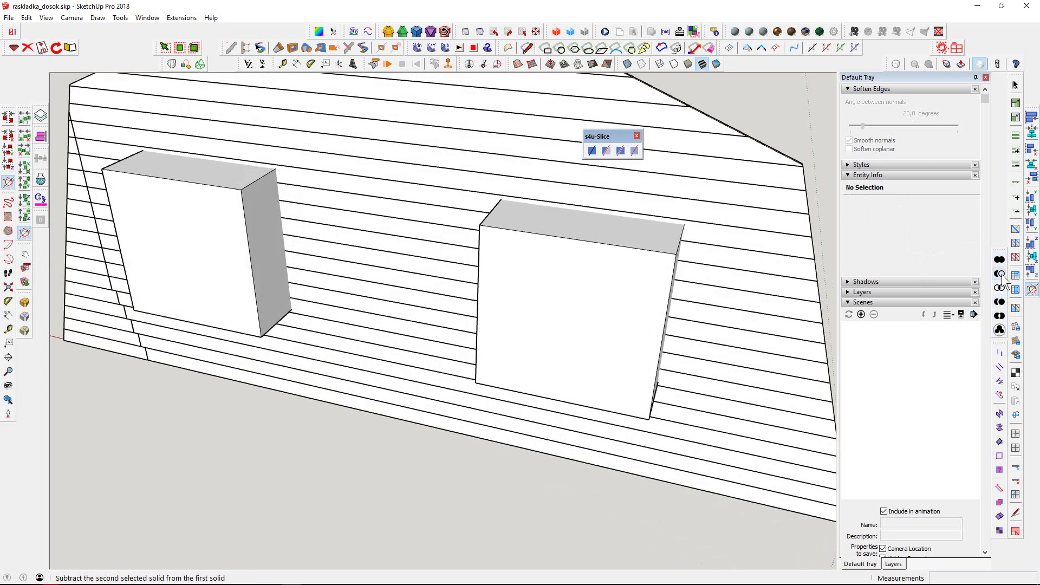
{"action": "mouse_move", "coordinate": [683, 314]}
{"action": "middle_mouse_down"}
{"action": "mouse_move", "coordinate": [659, 309]}
{"action": "mouse_move", "coordinate": [846, 195]}
{"action": "middle_mouse_up"}
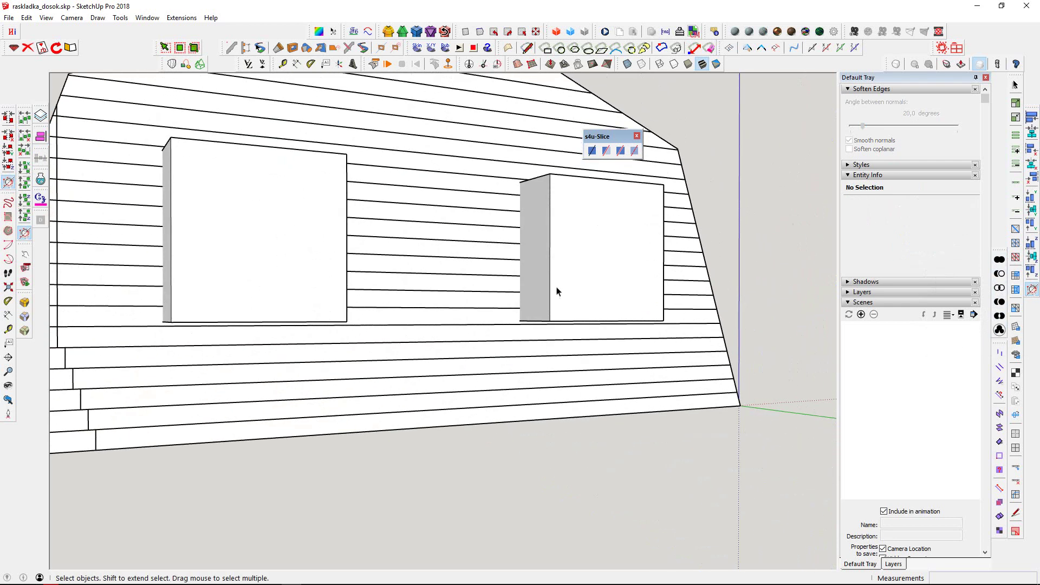
{"action": "middle_click_drag", "start_coordinate": [536, 291], "coordinate": [507, 304]}
{"action": "scroll", "coordinate": [506, 262], "scroll_direction": "up", "scroll_amount": 2}
{"action": "left_click", "coordinate": [506, 262]}
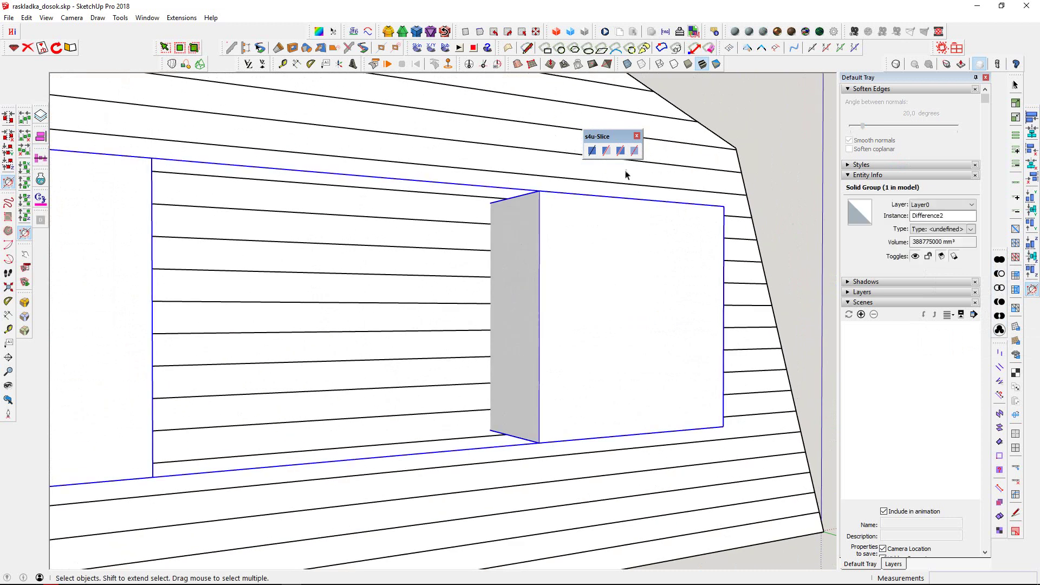
Step: Show the Solid Tools toolbar and move its palette out of the way
{"action": "right_click", "coordinate": [734, 73]}
{"action": "scroll", "coordinate": [786, 325], "scroll_direction": "down", "scroll_amount": 5}
{"action": "scroll", "coordinate": [813, 466], "scroll_direction": "down", "scroll_amount": 5}
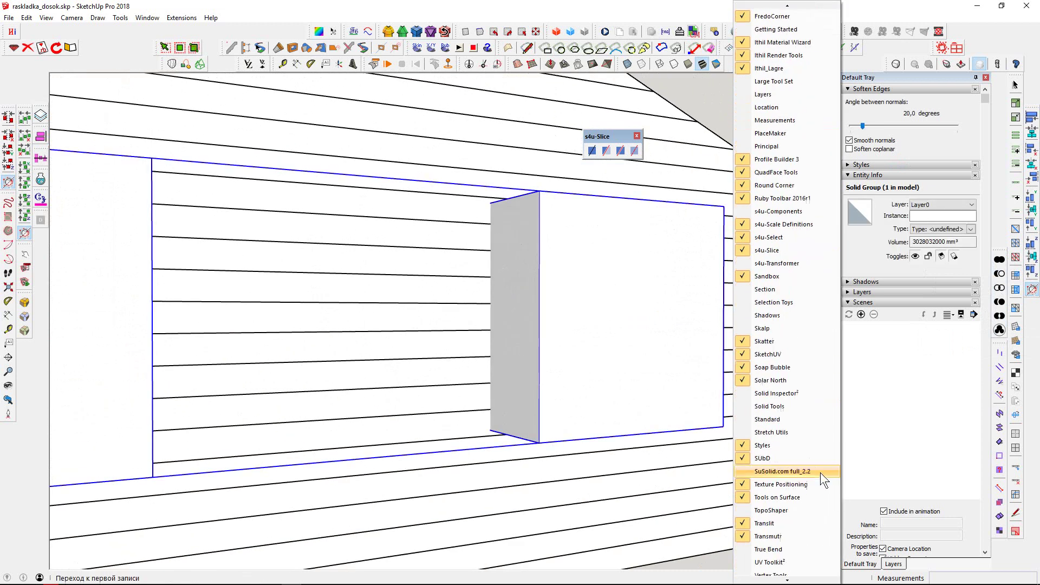
{"action": "left_click", "coordinate": [800, 407]}
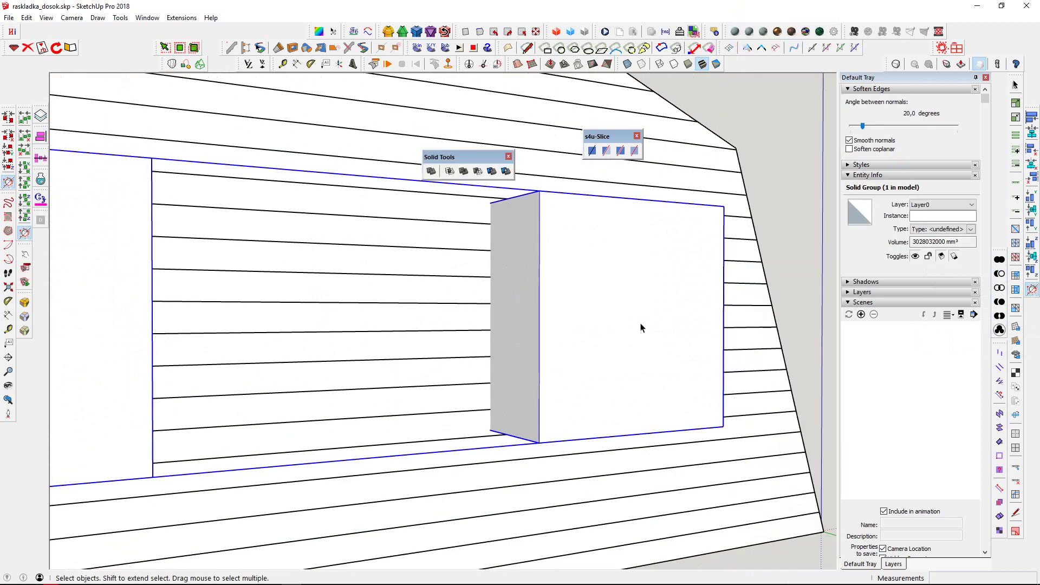
{"action": "left_click_drag", "start_coordinate": [478, 163], "coordinate": [475, 178]}
Step: Trim the siding boards with the window boxes and delete the leftover box solids
{"action": "left_click", "coordinate": [489, 187]}
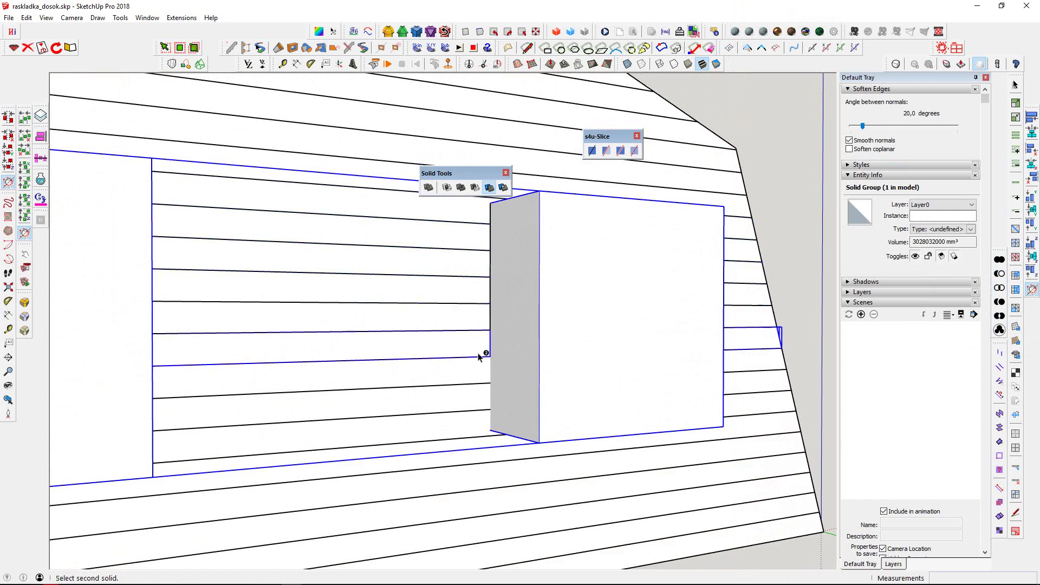
{"action": "left_click", "coordinate": [486, 420]}
{"action": "middle_click_drag", "start_coordinate": [487, 421], "coordinate": [615, 372]}
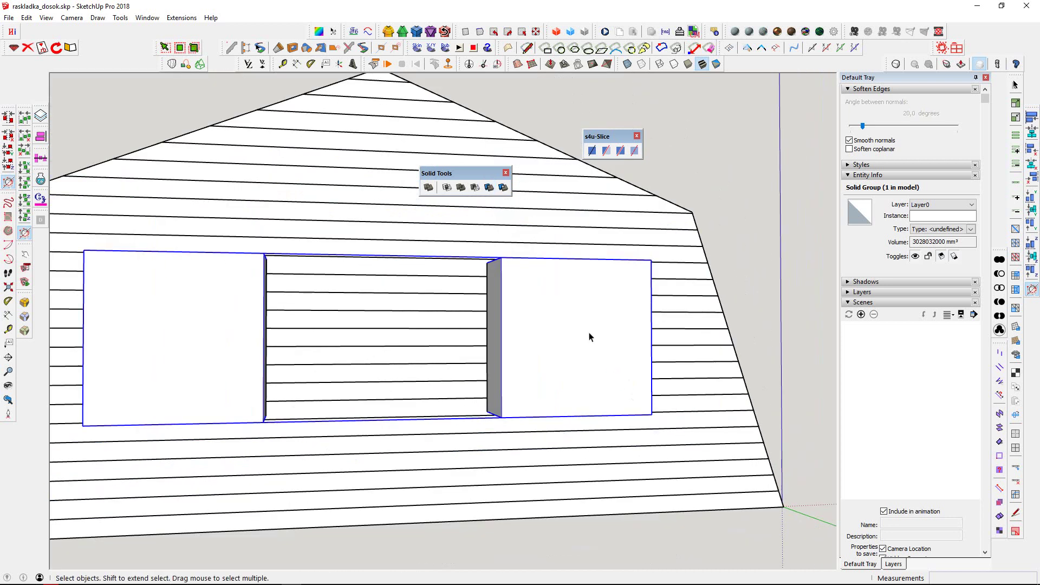
{"action": "key", "text": "Delete"}
{"action": "scroll", "coordinate": [531, 334], "scroll_direction": "down", "scroll_amount": 3}
Step: Bring the wall into a frontal view and select the boards crossing the windows
{"action": "middle_click_drag", "start_coordinate": [562, 309], "coordinate": [429, 322]}
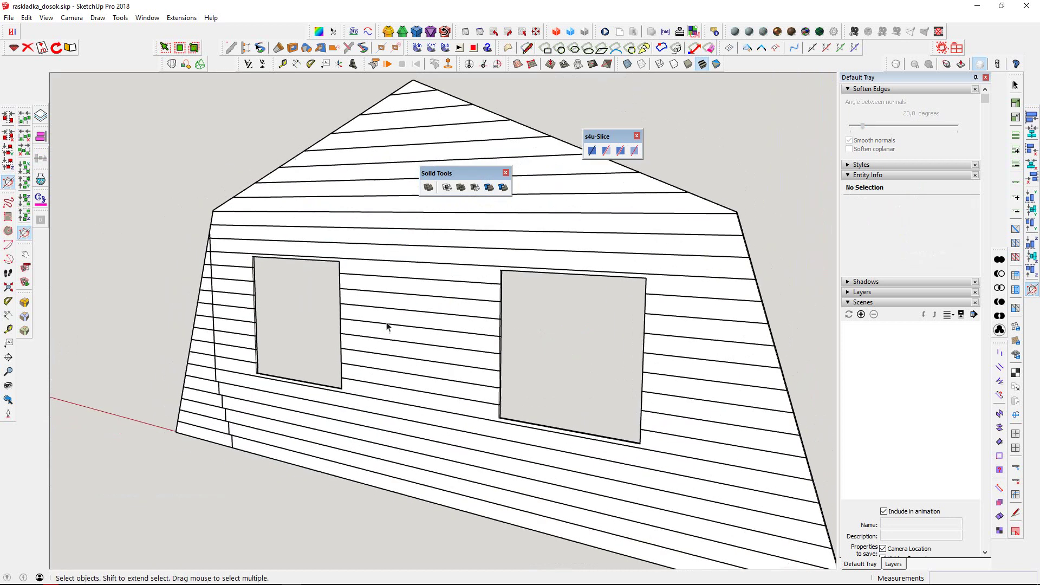
{"action": "mouse_move", "coordinate": [380, 441]}
{"action": "middle_mouse_down"}
{"action": "mouse_move", "coordinate": [534, 418]}
{"action": "mouse_move", "coordinate": [704, 423]}
{"action": "mouse_move", "coordinate": [352, 378]}
{"action": "middle_mouse_up"}
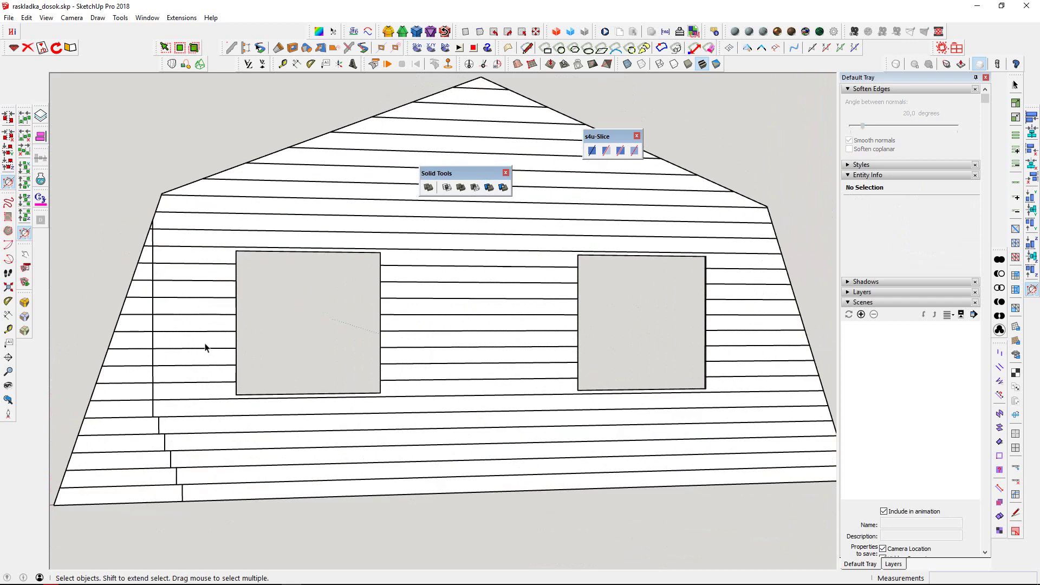
{"action": "middle_click_drag", "start_coordinate": [223, 334], "coordinate": [311, 316], "text": "shift"}
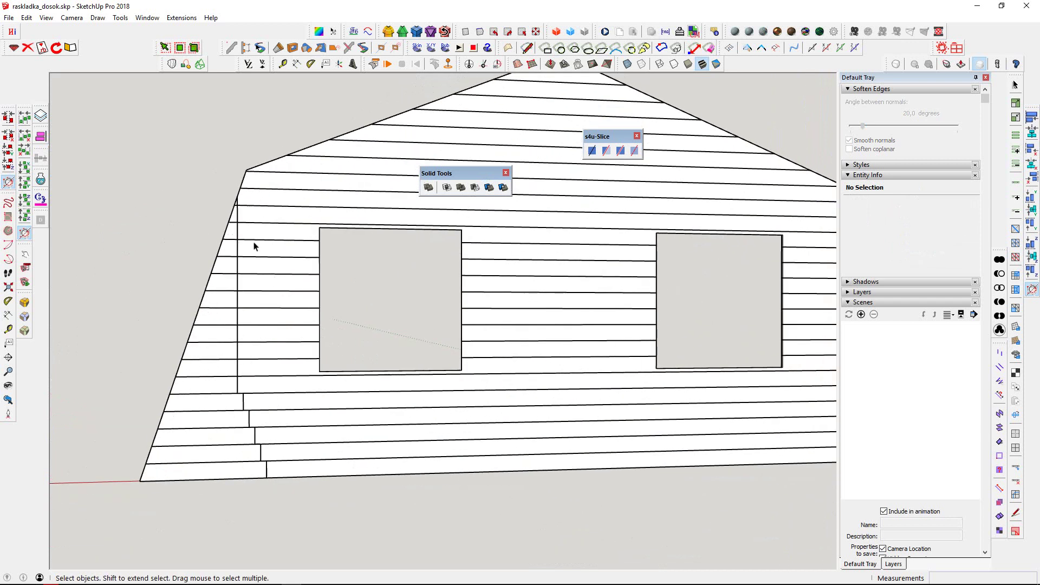
{"action": "mouse_move", "coordinate": [511, 369]}
{"action": "middle_mouse_down"}
{"action": "mouse_move", "coordinate": [372, 357]}
{"action": "mouse_move", "coordinate": [359, 370]}
{"action": "middle_mouse_up"}
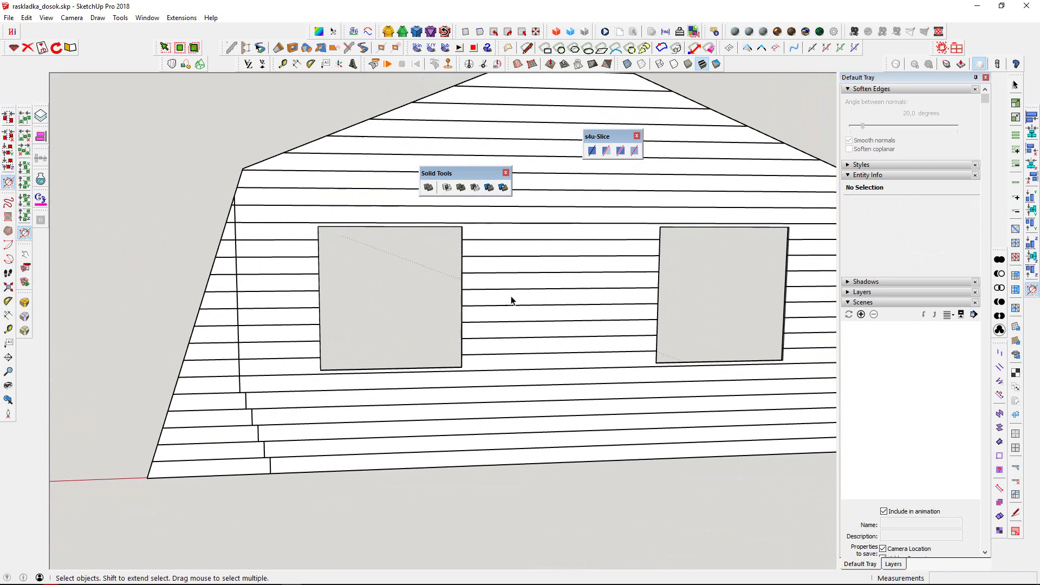
{"action": "mouse_move", "coordinate": [512, 302]}
{"action": "middle_mouse_down"}
{"action": "mouse_move", "coordinate": [437, 366]}
{"action": "mouse_move", "coordinate": [432, 348]}
{"action": "mouse_move", "coordinate": [449, 346]}
{"action": "middle_mouse_up"}
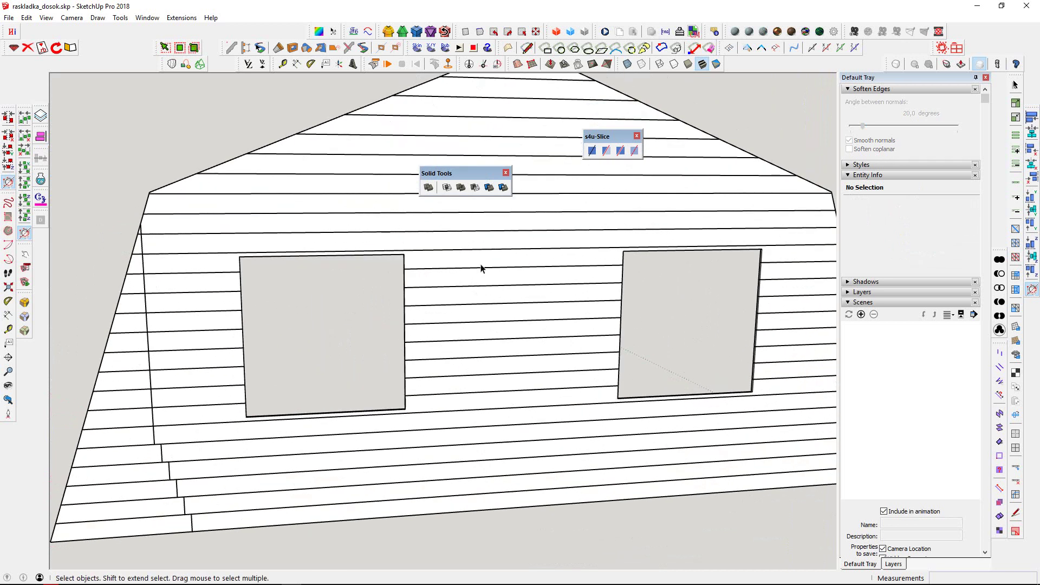
{"action": "left_click", "coordinate": [421, 264]}
{"action": "left_click", "coordinate": [435, 283]}
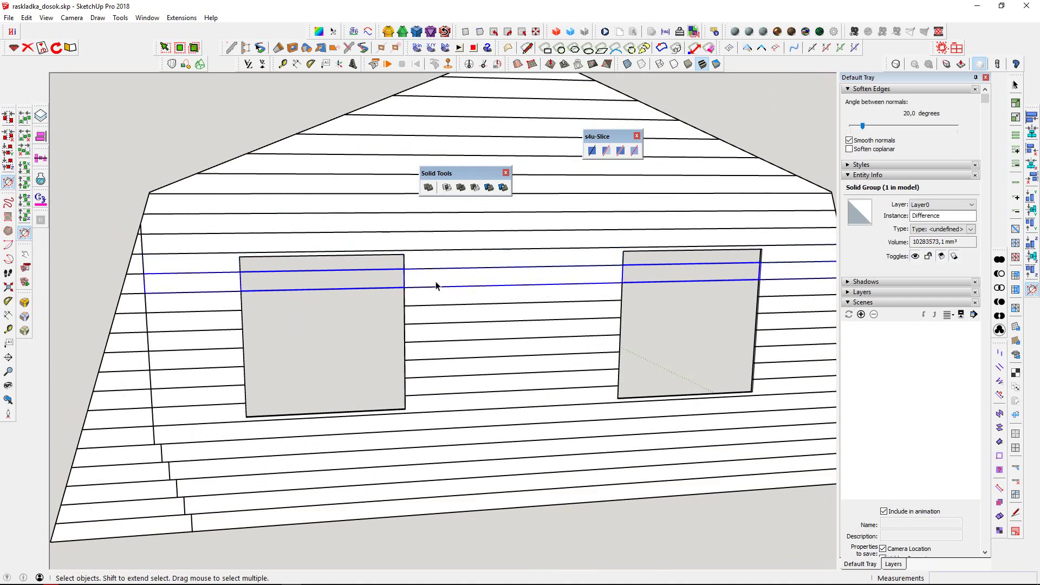
{"action": "left_click", "coordinate": [435, 304]}
{"action": "left_click", "coordinate": [436, 345]}
Step: Select the higher board, the board along the windows' lower edge, and one just above
{"action": "middle_click_drag", "start_coordinate": [439, 395], "coordinate": [418, 371]}
{"action": "left_click", "coordinate": [226, 286]}
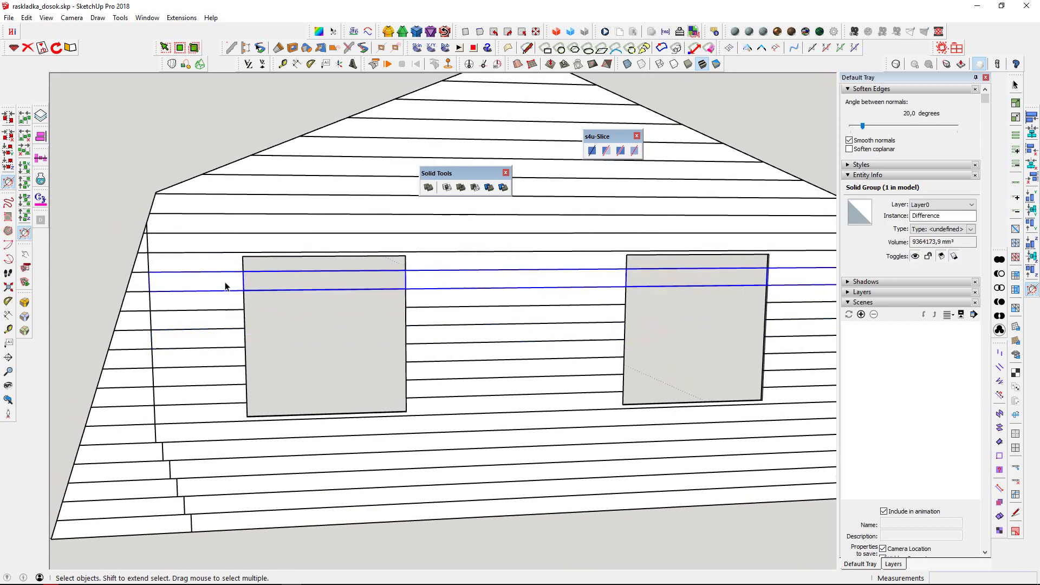
{"action": "left_click", "coordinate": [239, 399]}
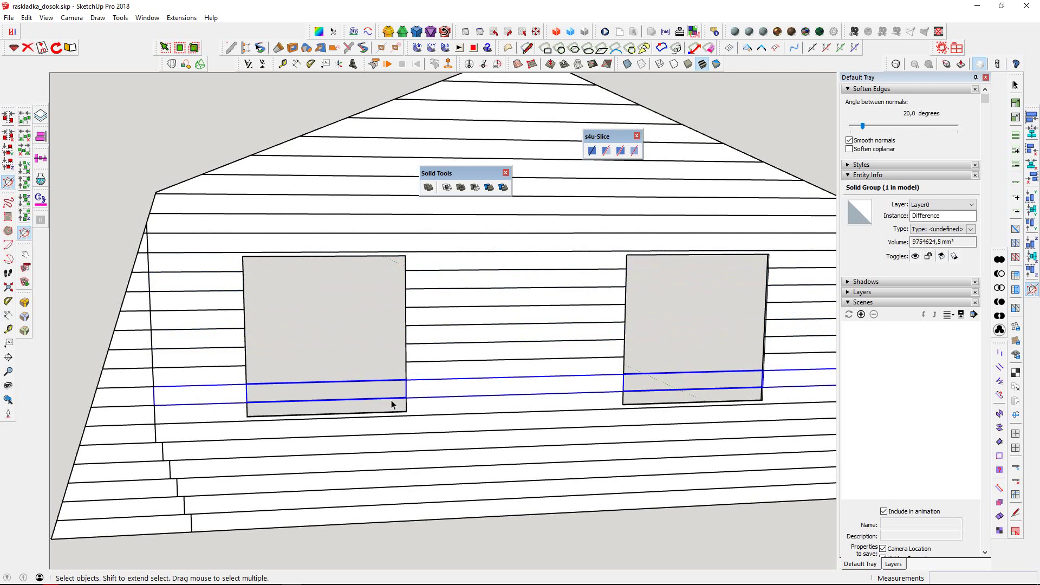
{"action": "mouse_move", "coordinate": [531, 399]}
{"action": "middle_mouse_down"}
{"action": "mouse_move", "coordinate": [557, 388]}
{"action": "mouse_move", "coordinate": [530, 383]}
{"action": "middle_mouse_up"}
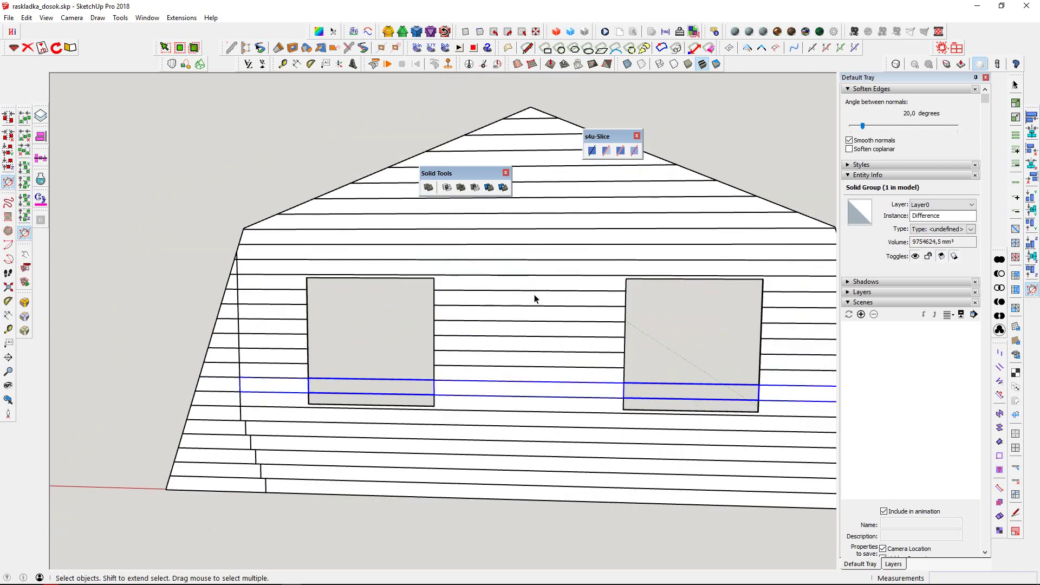
{"action": "left_click", "coordinate": [479, 274]}
Step: Delete the lower boards and drop the top board, keeping the seven window-row boards selected
{"action": "left_click_drag", "start_coordinate": [421, 496], "coordinate": [421, 495]}
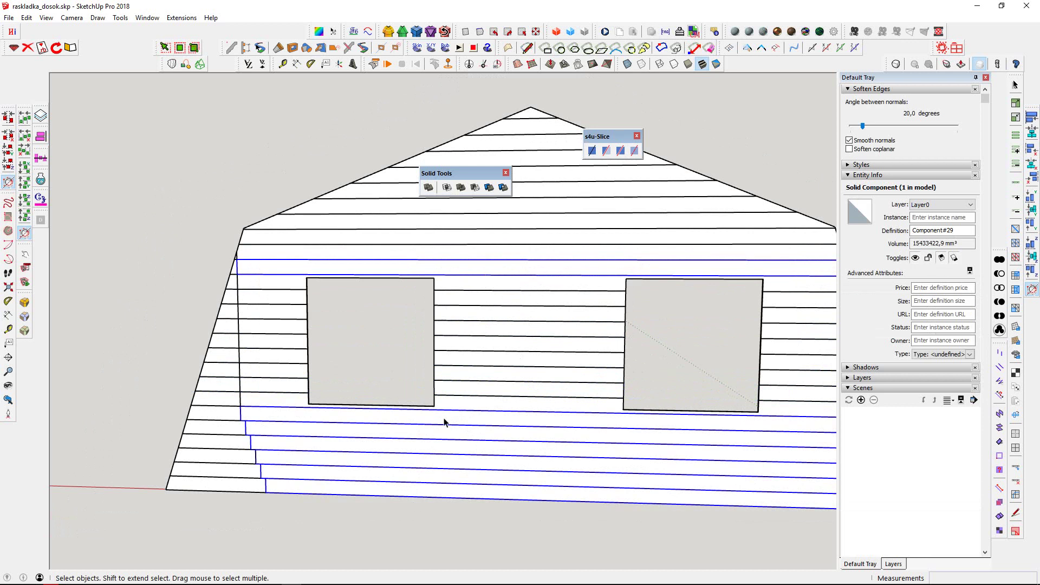
{"action": "key", "text": "Delete"}
{"action": "middle_click_drag", "start_coordinate": [502, 329], "coordinate": [460, 325]}
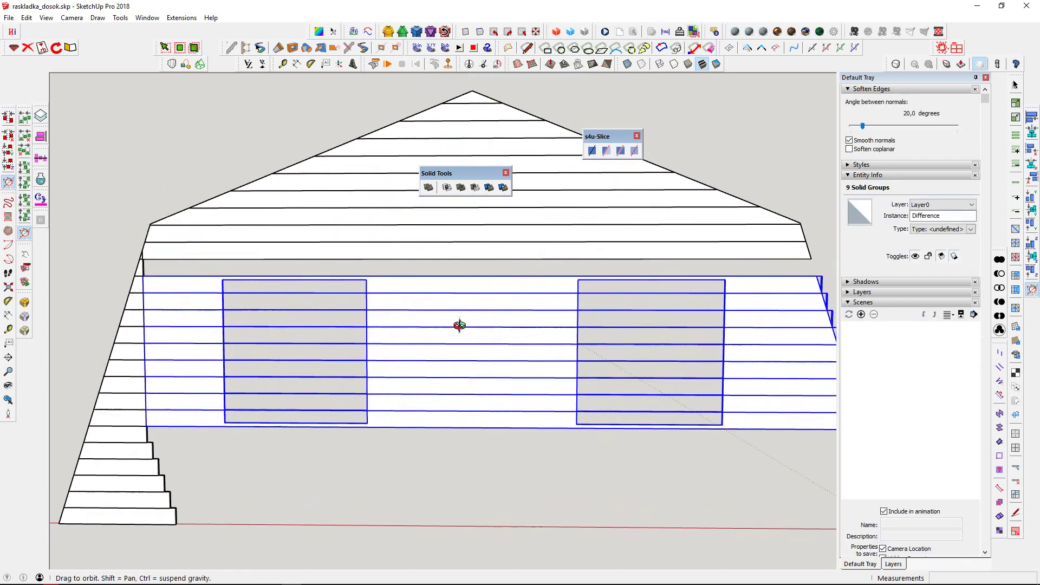
{"action": "left_click", "coordinate": [389, 282], "text": "shift"}
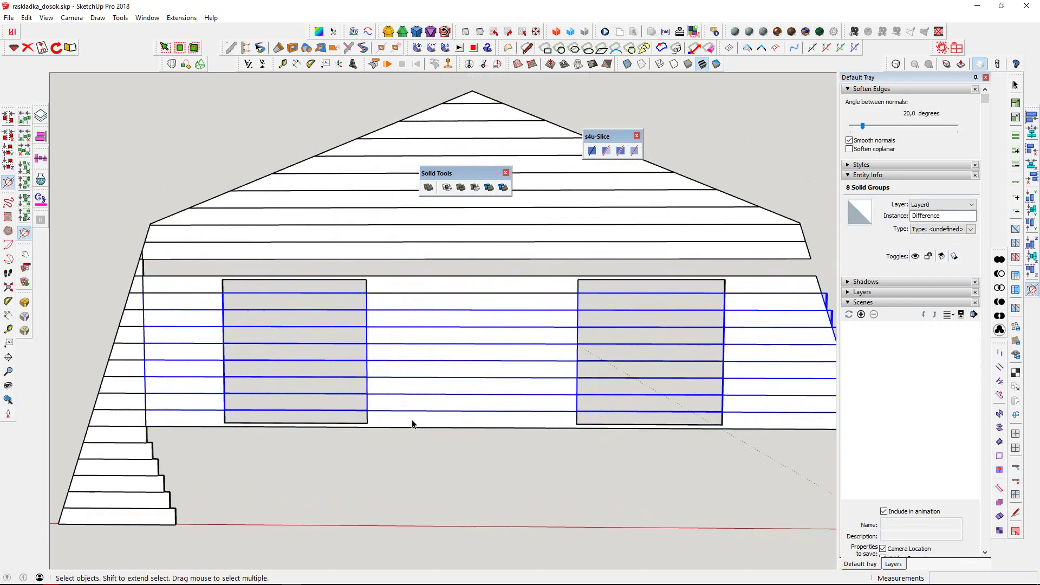
Step: Slice the selected boards along the left and right window edges with s4u-Slice Detach
{"action": "left_click", "coordinate": [620, 152]}
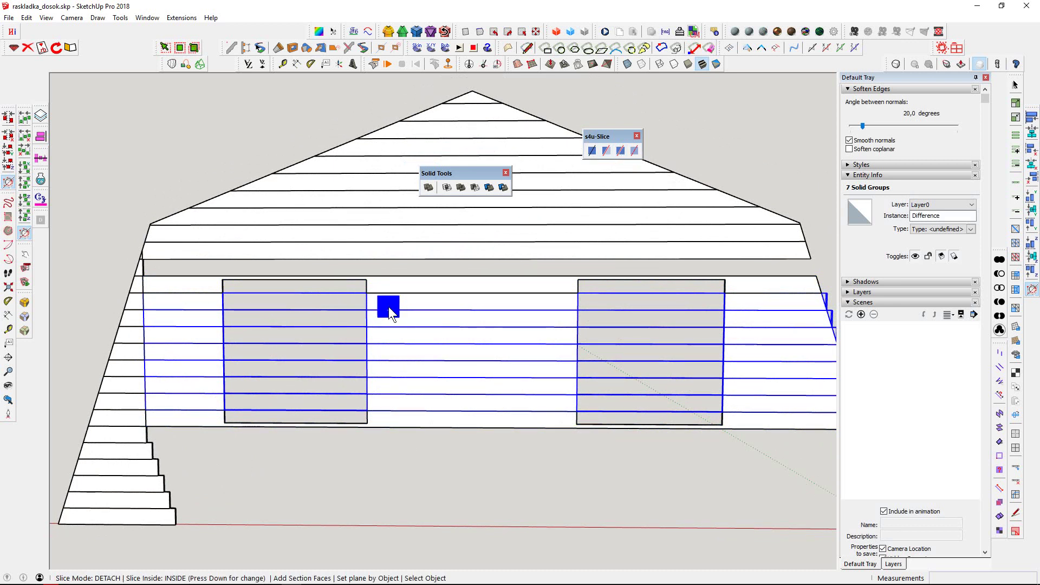
{"action": "right_click", "coordinate": [388, 307]}
{"action": "left_click", "coordinate": [428, 393]}
{"action": "left_click", "coordinate": [315, 296]}
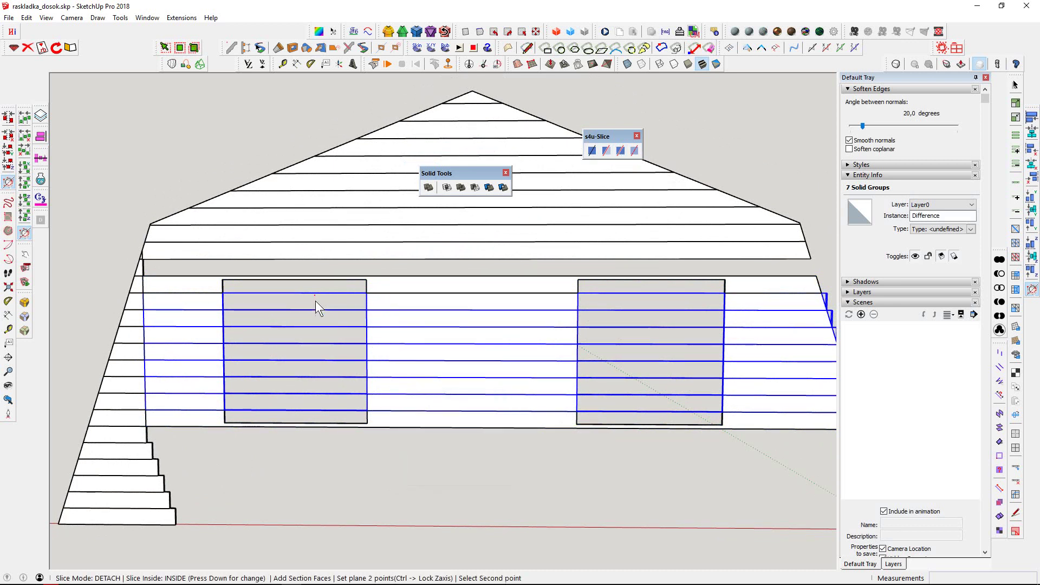
{"action": "left_click", "coordinate": [316, 362]}
{"action": "left_click", "coordinate": [656, 290]}
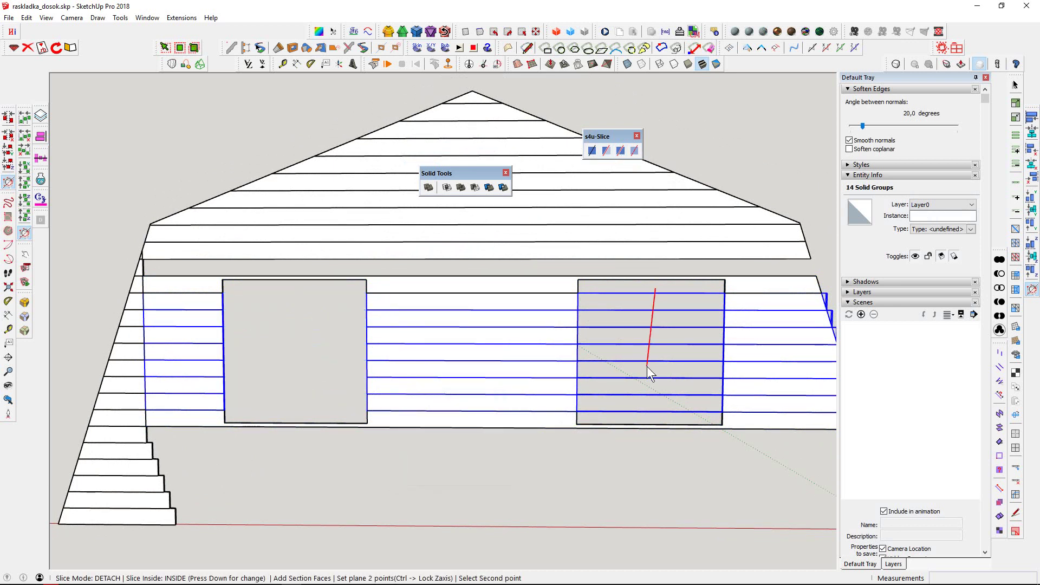
{"action": "left_click", "coordinate": [655, 369]}
{"action": "key", "text": "space"}
Step: Select the board pieces between the windows and at the eaves to check the cuts
{"action": "left_click", "coordinate": [515, 320]}
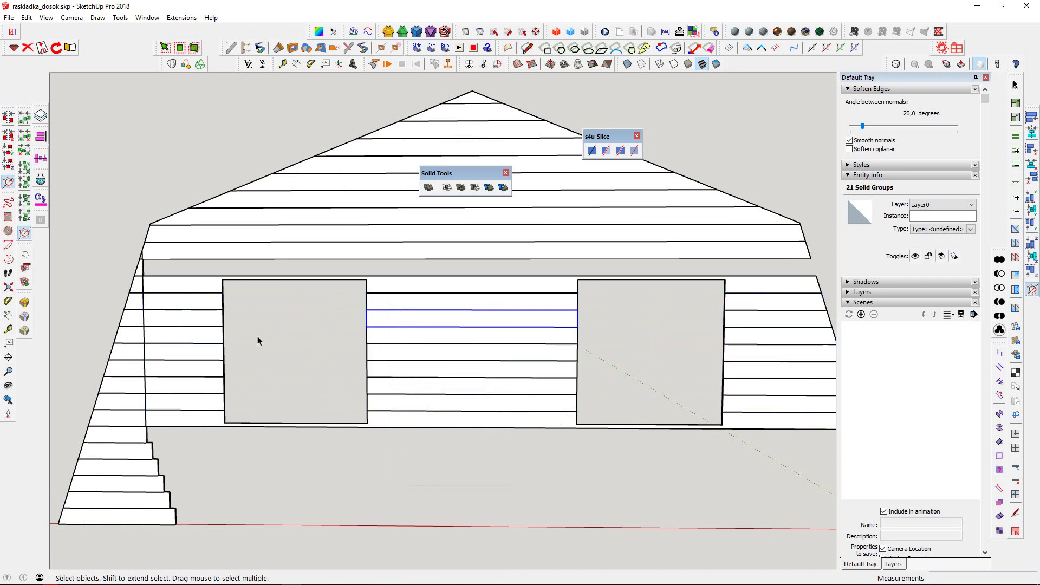
{"action": "left_click", "coordinate": [390, 368]}
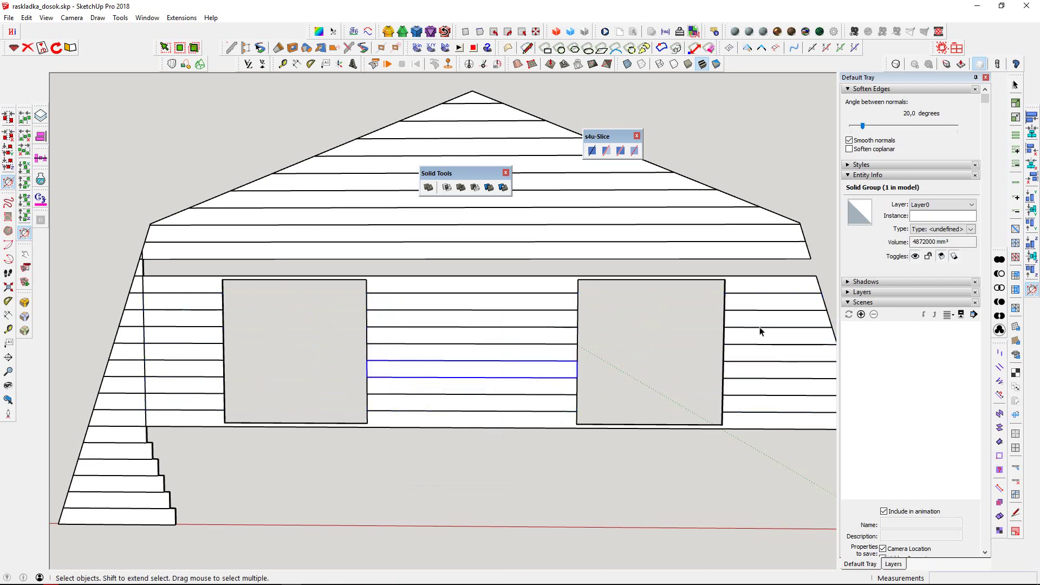
{"action": "middle_click_drag", "start_coordinate": [743, 388], "coordinate": [383, 239]}
{"action": "left_click", "coordinate": [395, 292]}
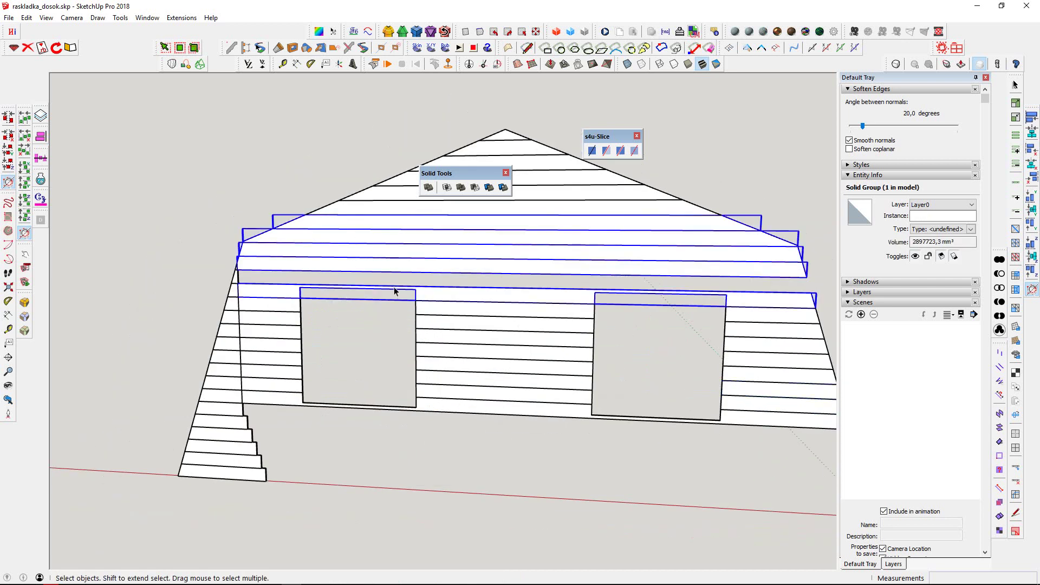
{"action": "scroll", "coordinate": [325, 281], "scroll_direction": "up", "scroll_amount": 3}
{"action": "scroll", "coordinate": [233, 273], "scroll_direction": "up", "scroll_amount": 3}
{"action": "left_click", "coordinate": [233, 274]}
Step: Select the solid wall panel with the window blocks, then orbit low to inspect the sliced bottom boards
{"action": "scroll", "coordinate": [233, 249], "scroll_direction": "up", "scroll_amount": 2}
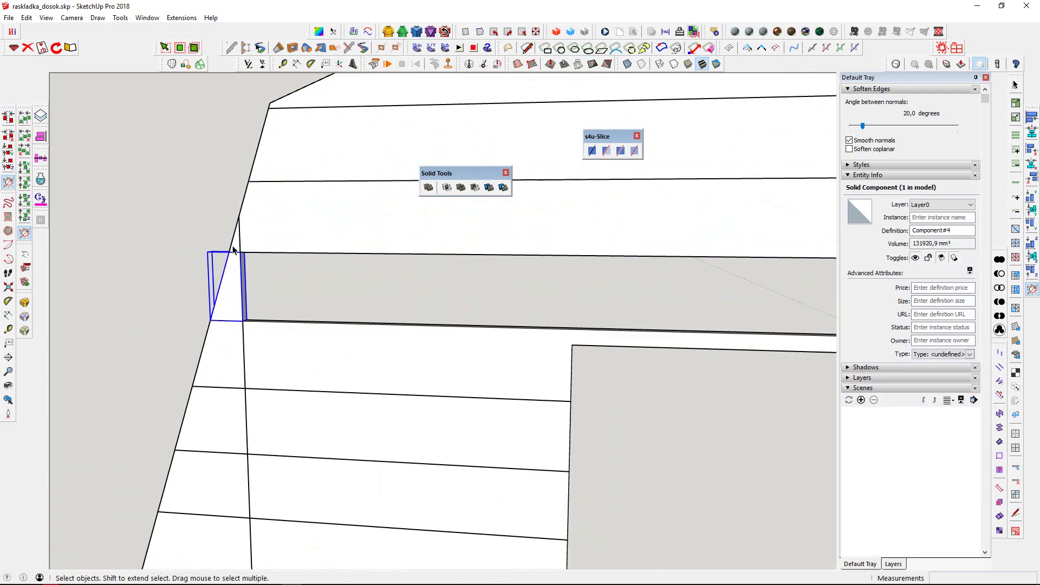
{"action": "scroll", "coordinate": [238, 265], "scroll_direction": "down", "scroll_amount": 3}
{"action": "scroll", "coordinate": [260, 287], "scroll_direction": "down", "scroll_amount": 3}
{"action": "scroll", "coordinate": [282, 311], "scroll_direction": "up", "scroll_amount": 1}
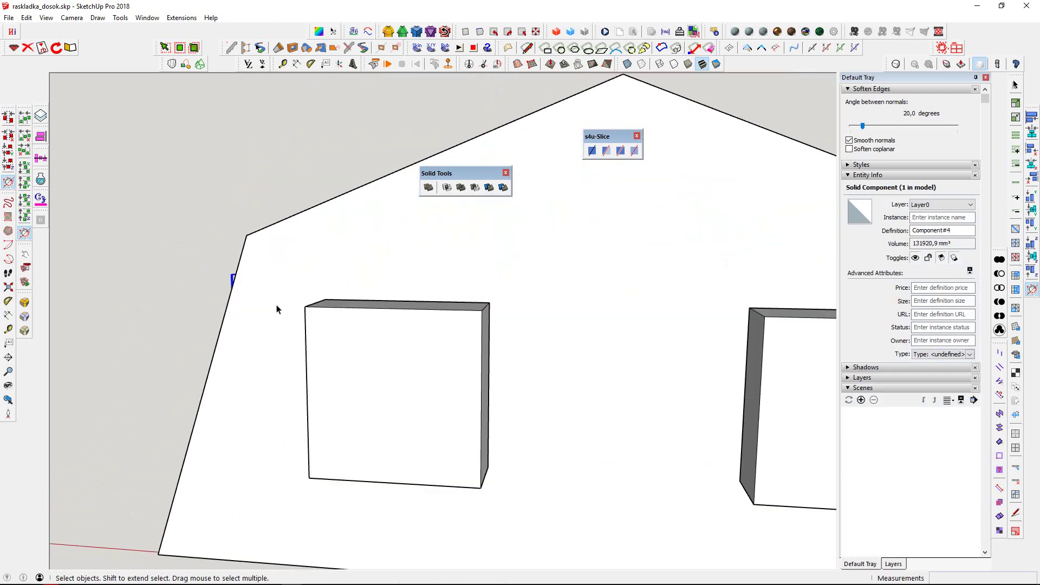
{"action": "mouse_move", "coordinate": [312, 326]}
{"action": "middle_mouse_down"}
{"action": "mouse_move", "coordinate": [422, 390]}
{"action": "mouse_move", "coordinate": [323, 355]}
{"action": "middle_mouse_up"}
{"action": "left_click", "coordinate": [322, 356]}
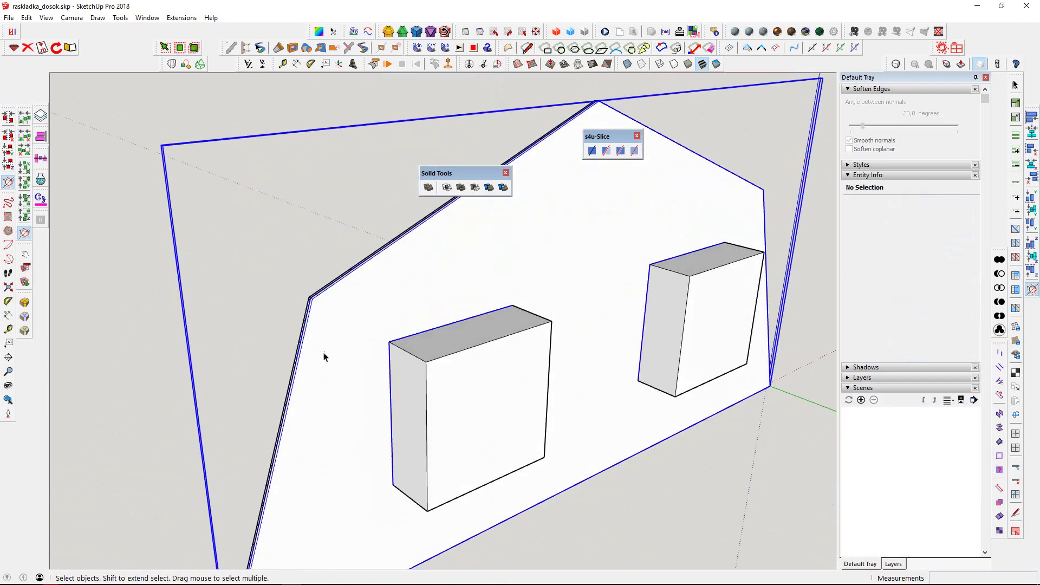
{"action": "left_click", "coordinate": [444, 358], "text": "shift"}
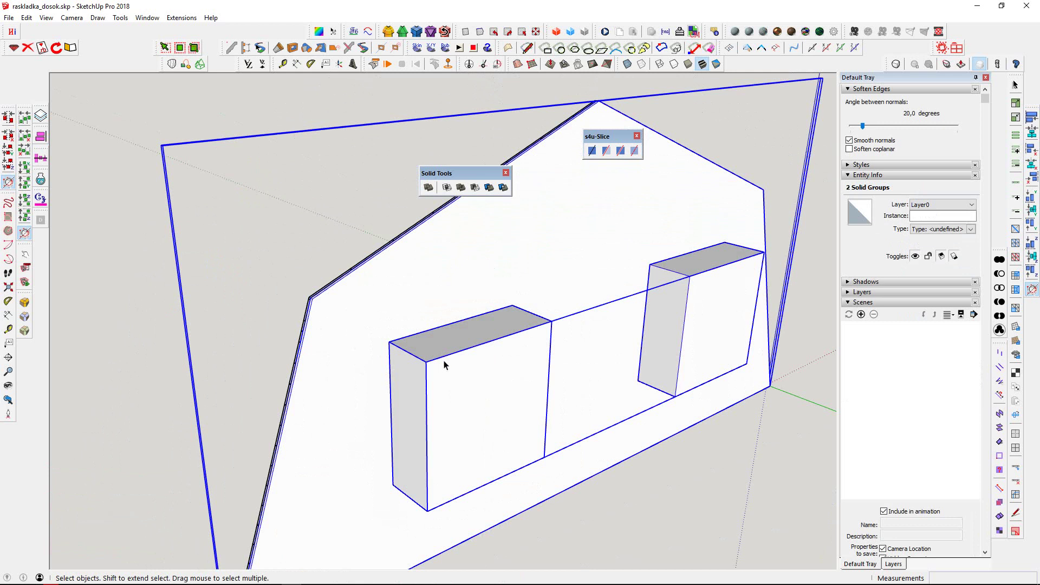
{"action": "mouse_move", "coordinate": [516, 463]}
{"action": "middle_mouse_down"}
{"action": "mouse_move", "coordinate": [646, 430]}
{"action": "mouse_move", "coordinate": [448, 482]}
{"action": "middle_mouse_up"}
{"action": "left_click_drag", "start_coordinate": [448, 483], "coordinate": [339, 521]}
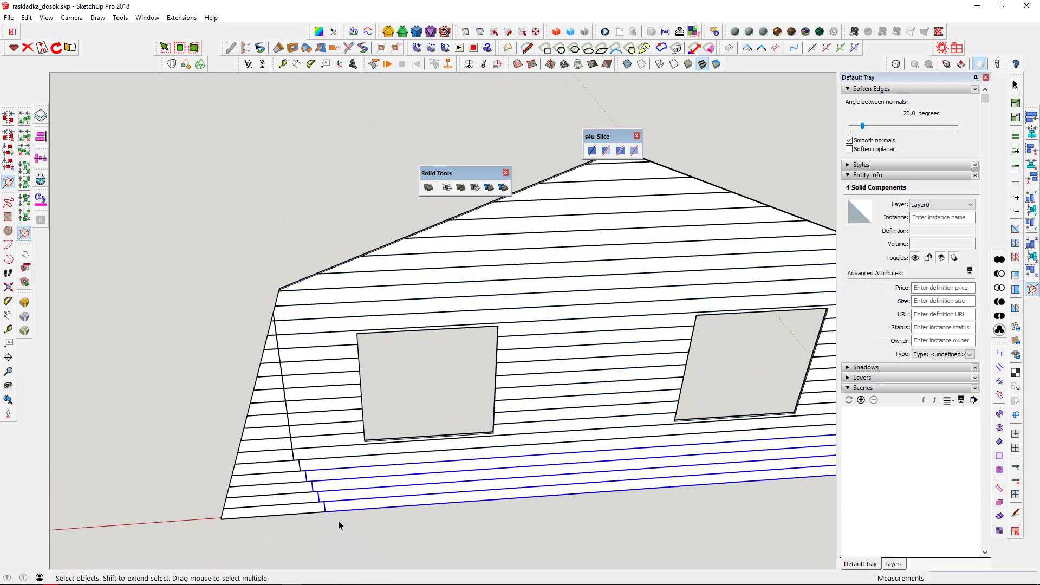
{"action": "scroll", "coordinate": [340, 522], "scroll_direction": "down", "scroll_amount": 3}
Step: Window-select all 57 wall boards and place a copy beside the original wall
{"action": "scroll", "coordinate": [323, 451], "scroll_direction": "down", "scroll_amount": 2}
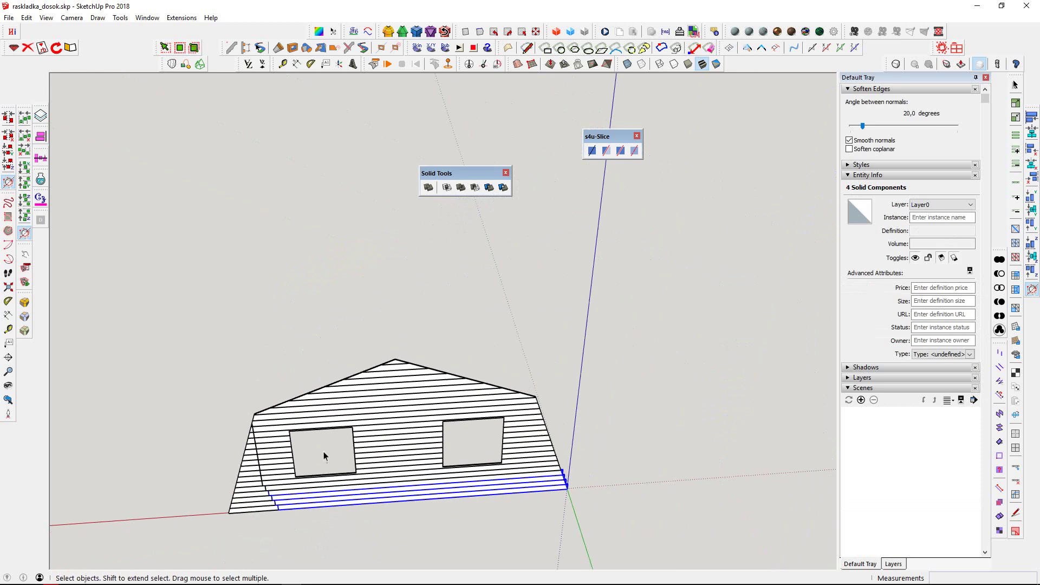
{"action": "left_click_drag", "start_coordinate": [83, 228], "coordinate": [623, 542]}
{"action": "middle_click_drag", "start_coordinate": [550, 500], "coordinate": [434, 483]}
{"action": "key", "text": "m"}
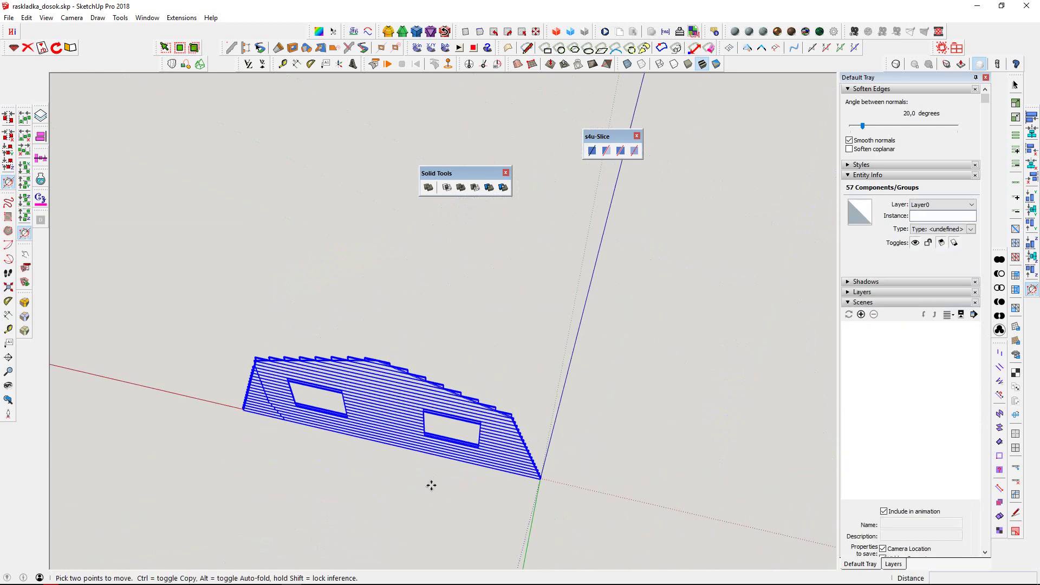
{"action": "left_click", "coordinate": [470, 451]}
{"action": "key", "text": "ctrl"}
{"action": "left_click", "coordinate": [771, 336]}
{"action": "middle_click_drag", "start_coordinate": [770, 336], "coordinate": [593, 313]}
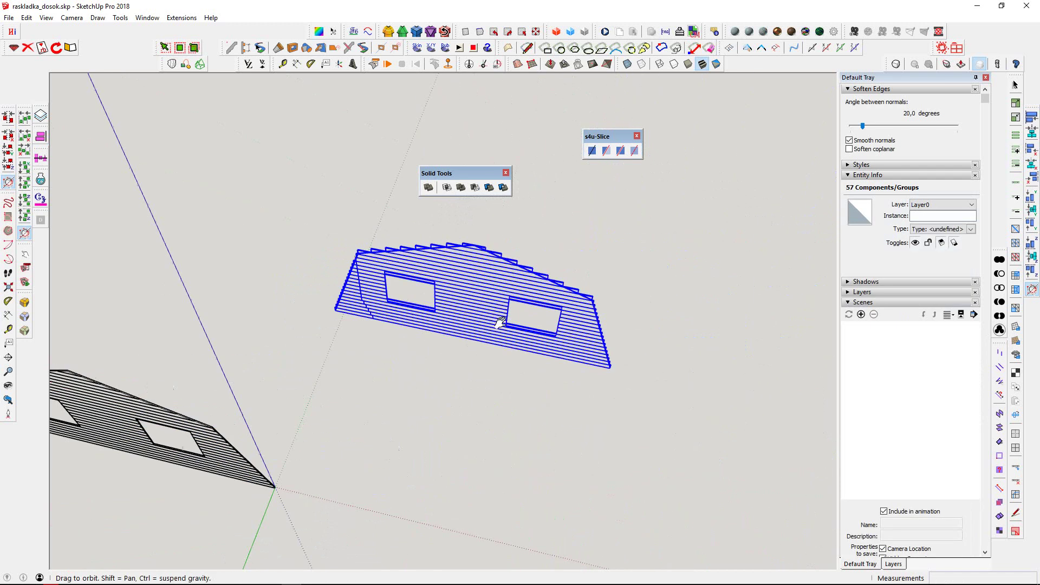
{"action": "key", "text": "space"}
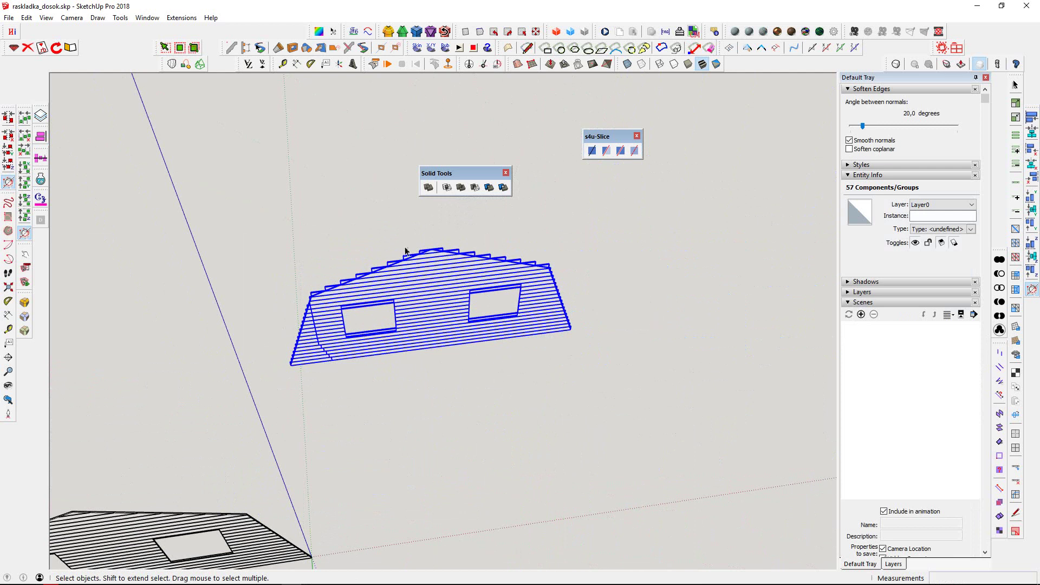
{"action": "left_click", "coordinate": [184, 18]}
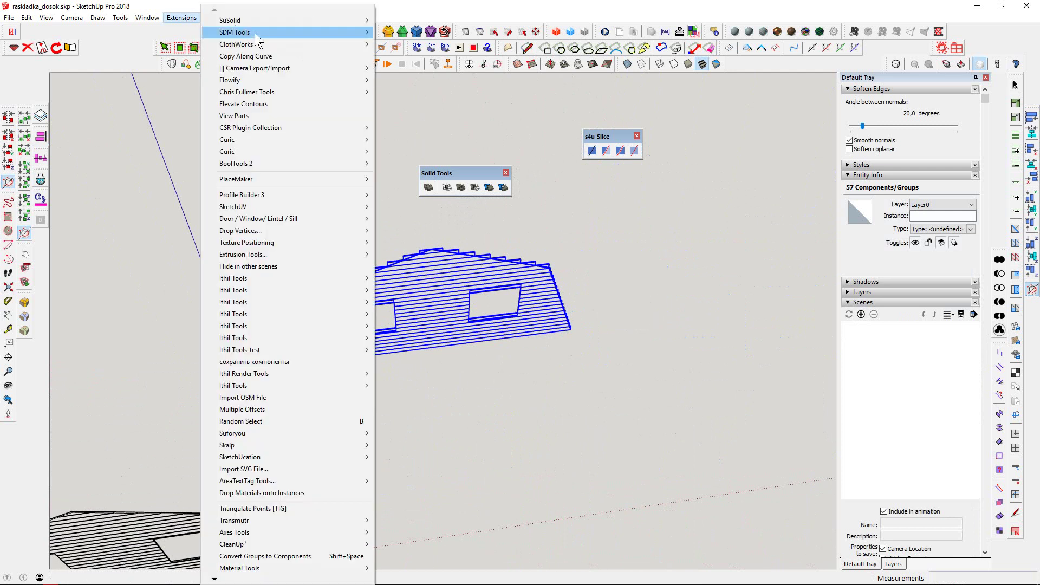
{"action": "mouse_move", "coordinate": [235, 32]}
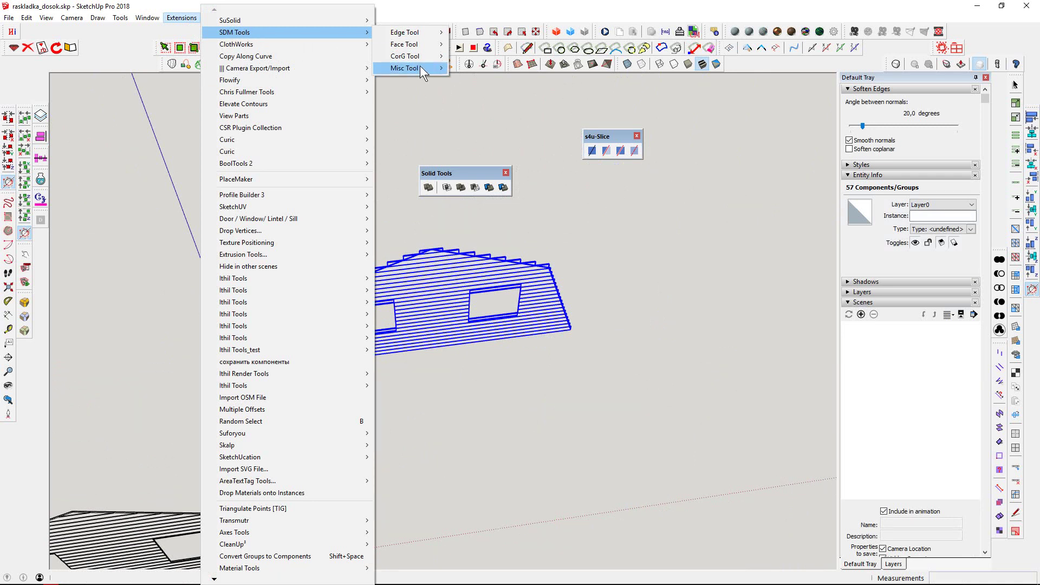
{"action": "mouse_move", "coordinate": [405, 57]}
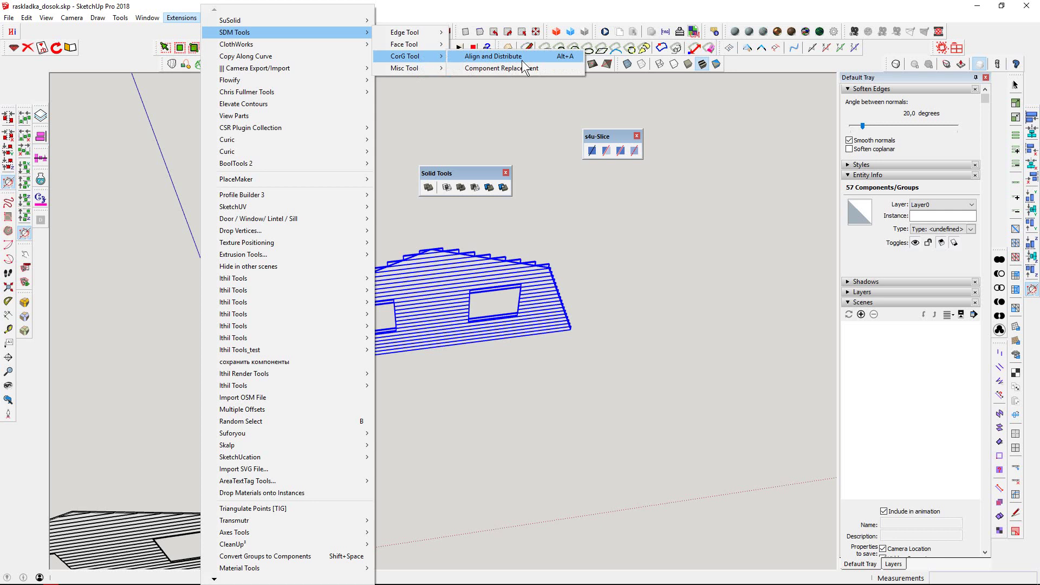
Step: Open SDM Tools' Align and Distribute, briefly check the sdmitch plugin page, and return to SketchUp
{"action": "left_click", "coordinate": [521, 60]}
{"action": "key", "text": "alt+Tab"}
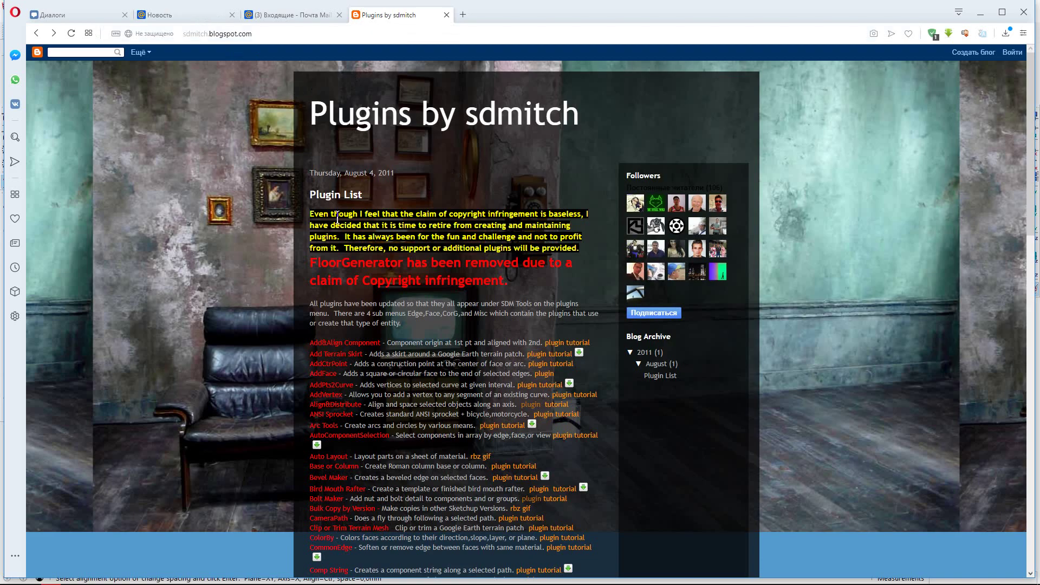
{"action": "key", "text": "alt+Tab"}
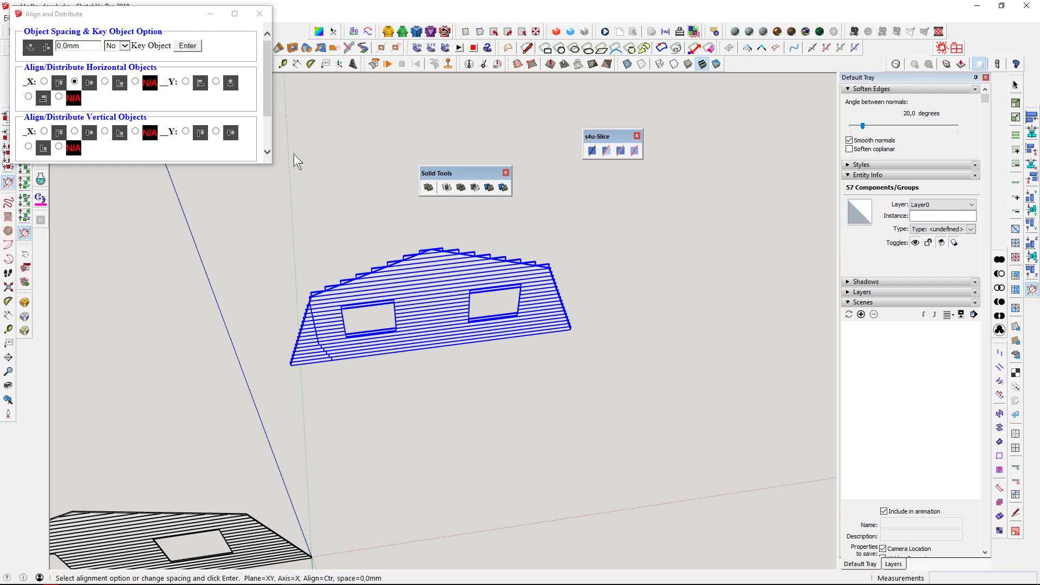
Step: Align the copied boards centred along X with 0 spacing, then close the Align and Distribute dialog
{"action": "left_click", "coordinate": [86, 45]}
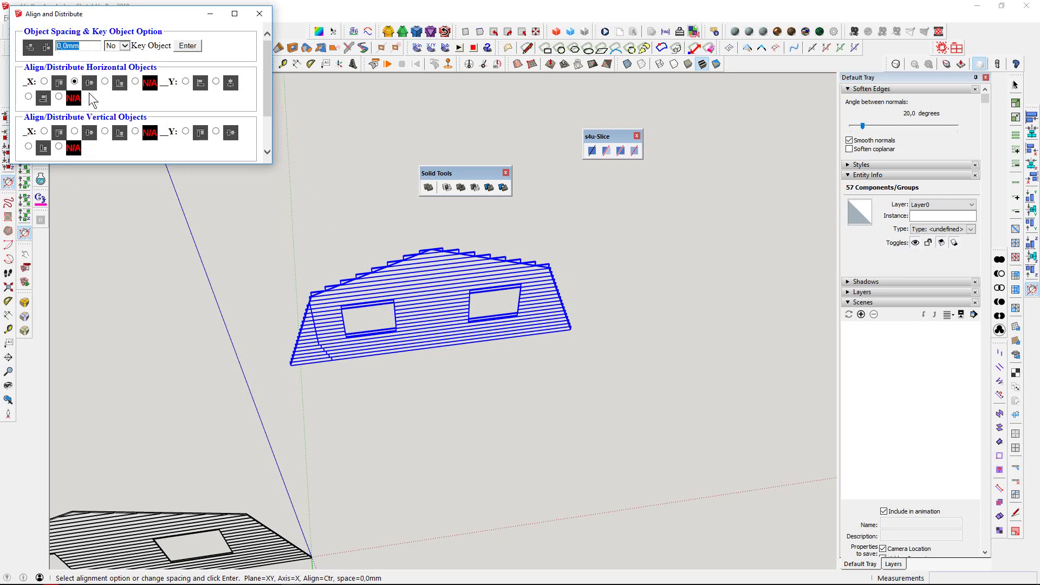
{"action": "type", "text": "0"}
{"action": "left_click_drag", "start_coordinate": [273, 168], "coordinate": [336, 205]}
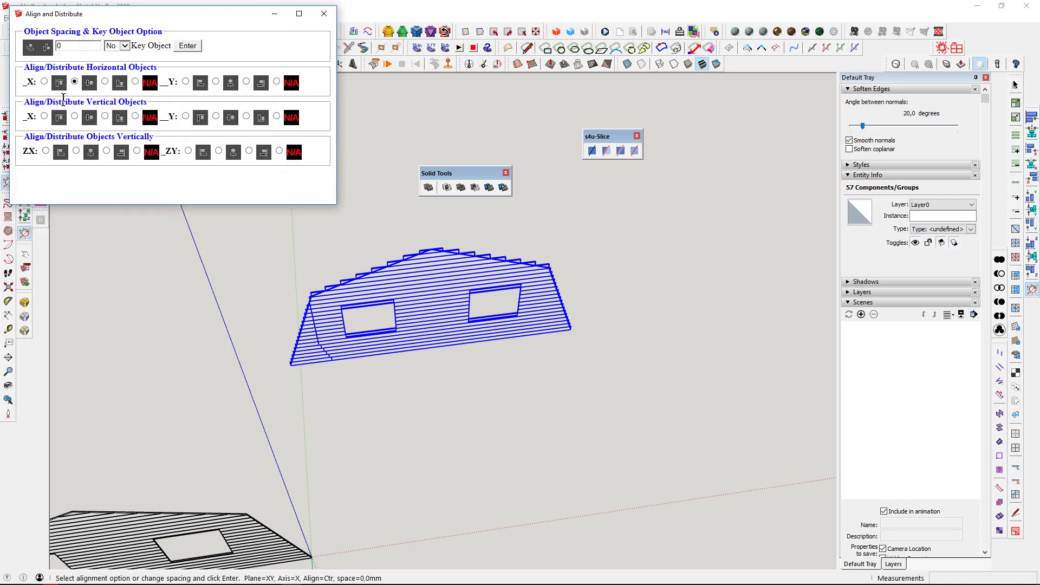
{"action": "left_click", "coordinate": [44, 81]}
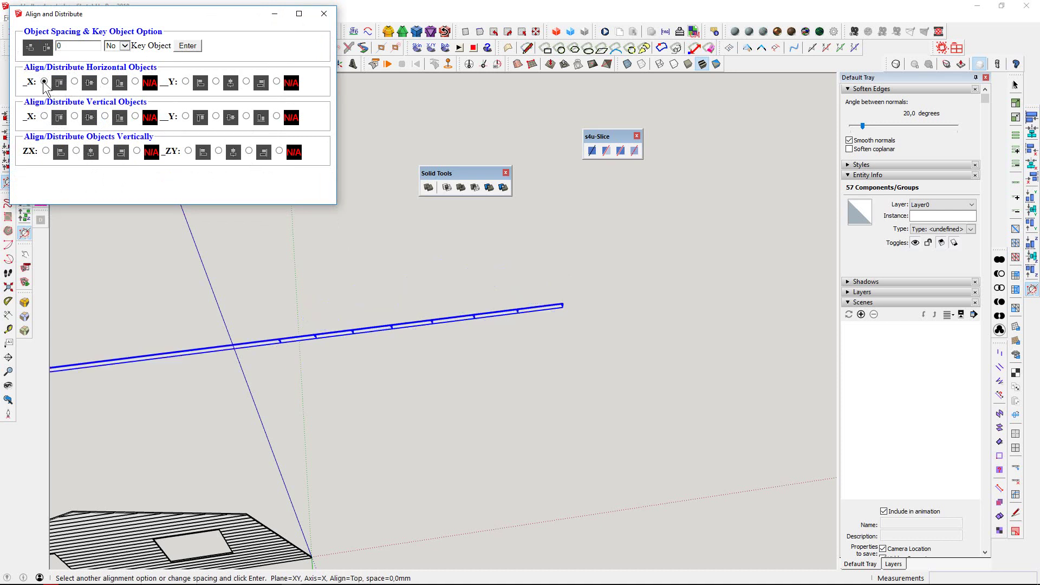
{"action": "left_click", "coordinate": [75, 83]}
{"action": "mouse_move", "coordinate": [292, 305]}
{"action": "middle_mouse_down"}
{"action": "mouse_move", "coordinate": [418, 322]}
{"action": "mouse_move", "coordinate": [404, 310]}
{"action": "middle_mouse_up"}
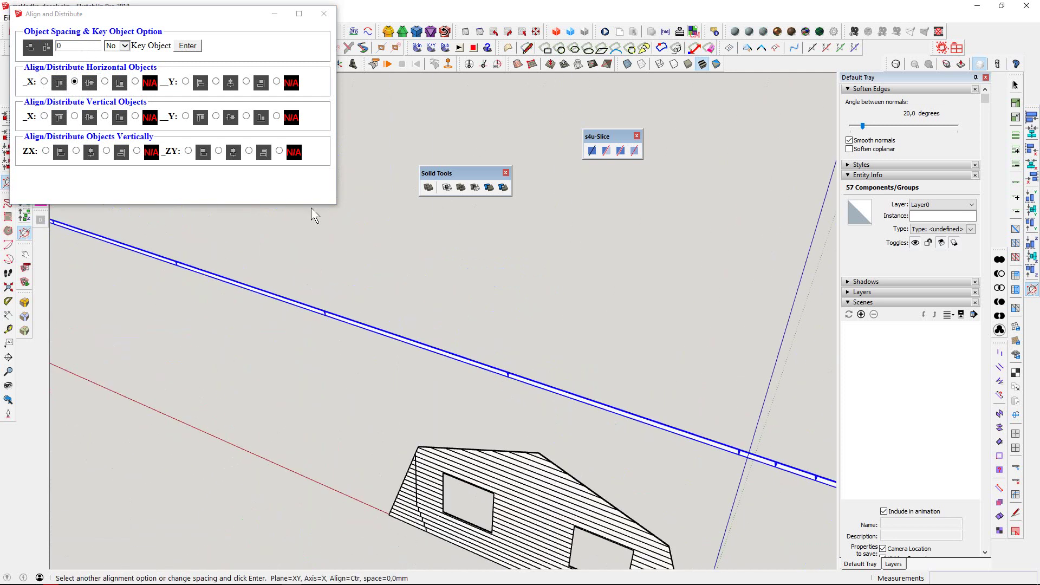
{"action": "middle_click_drag", "start_coordinate": [255, 272], "coordinate": [330, 44]}
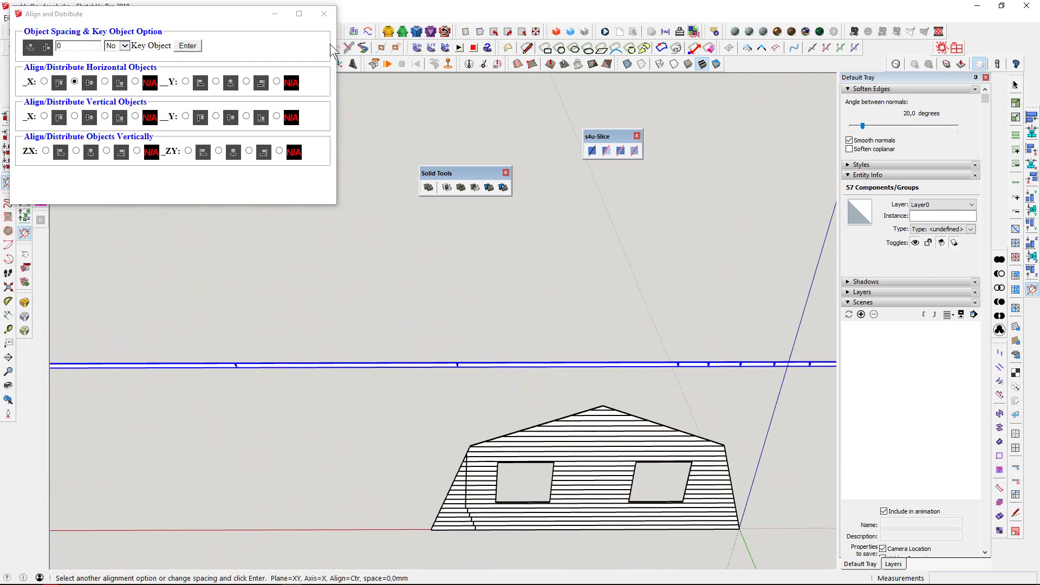
{"action": "left_click", "coordinate": [323, 14]}
{"action": "middle_click_drag", "start_coordinate": [364, 318], "coordinate": [624, 258]}
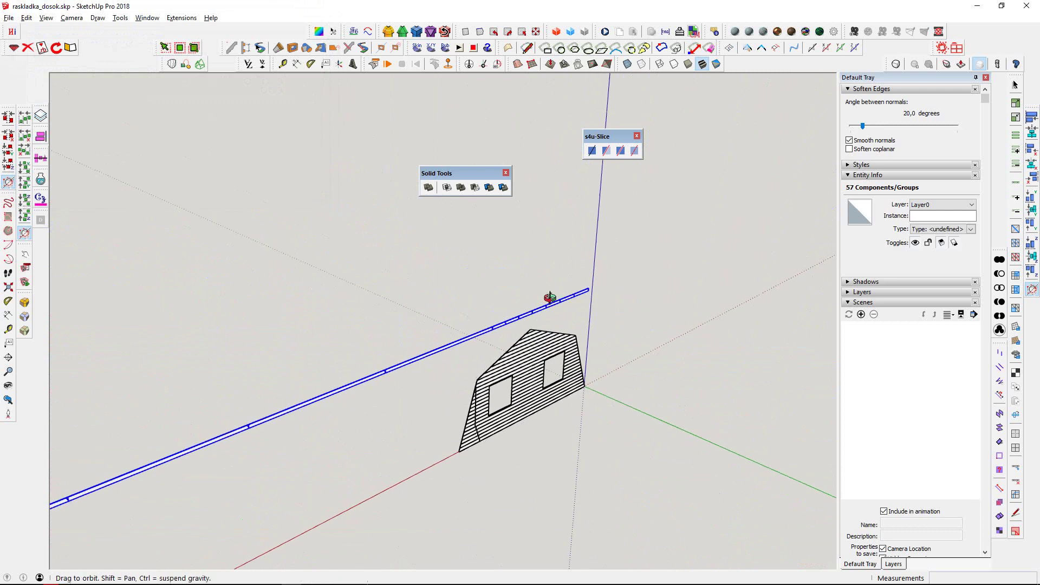
Step: Orbit along the single board row and select the boards at its start
{"action": "mouse_move", "coordinate": [551, 295]}
{"action": "middle_mouse_down"}
{"action": "mouse_move", "coordinate": [229, 341]}
{"action": "mouse_move", "coordinate": [600, 285]}
{"action": "mouse_move", "coordinate": [332, 290]}
{"action": "mouse_move", "coordinate": [130, 169]}
{"action": "mouse_move", "coordinate": [418, 290]}
{"action": "middle_mouse_up"}
{"action": "key", "text": "Escape"}
{"action": "scroll", "coordinate": [418, 290], "scroll_direction": "up", "scroll_amount": 3}
{"action": "scroll", "coordinate": [515, 332], "scroll_direction": "up", "scroll_amount": 2}
{"action": "left_click", "coordinate": [515, 339]}
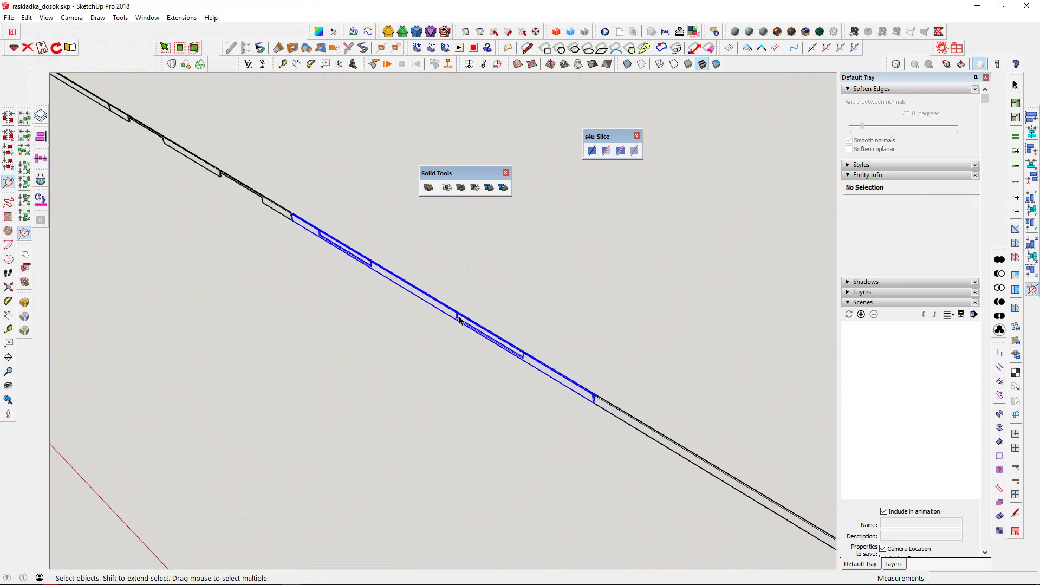
{"action": "scroll", "coordinate": [311, 238], "scroll_direction": "down", "scroll_amount": 3}
{"action": "middle_click_drag", "start_coordinate": [240, 207], "coordinate": [542, 423]}
{"action": "mouse_move", "coordinate": [232, 204]}
{"action": "middle_mouse_down"}
{"action": "mouse_move", "coordinate": [655, 442]}
{"action": "mouse_move", "coordinate": [411, 364]}
{"action": "mouse_move", "coordinate": [288, 434]}
{"action": "middle_mouse_up"}
{"action": "left_click", "coordinate": [224, 409]}
{"action": "mouse_move", "coordinate": [223, 409]}
{"action": "middle_mouse_down"}
{"action": "mouse_move", "coordinate": [290, 386]}
{"action": "mouse_move", "coordinate": [495, 171]}
{"action": "mouse_move", "coordinate": [531, 88]}
{"action": "mouse_move", "coordinate": [337, 301]}
{"action": "mouse_move", "coordinate": [396, 296]}
{"action": "mouse_move", "coordinate": [522, 172]}
{"action": "mouse_move", "coordinate": [436, 268]}
{"action": "mouse_move", "coordinate": [167, 459]}
{"action": "middle_mouse_up"}
{"action": "scroll", "coordinate": [167, 459], "scroll_direction": "up", "scroll_amount": 1}
{"action": "scroll", "coordinate": [164, 409], "scroll_direction": "up", "scroll_amount": 1}
Step: Draw a flat rectangle 6000 mm long beside the board row
{"action": "key", "text": "r"}
{"action": "left_click", "coordinate": [155, 437]}
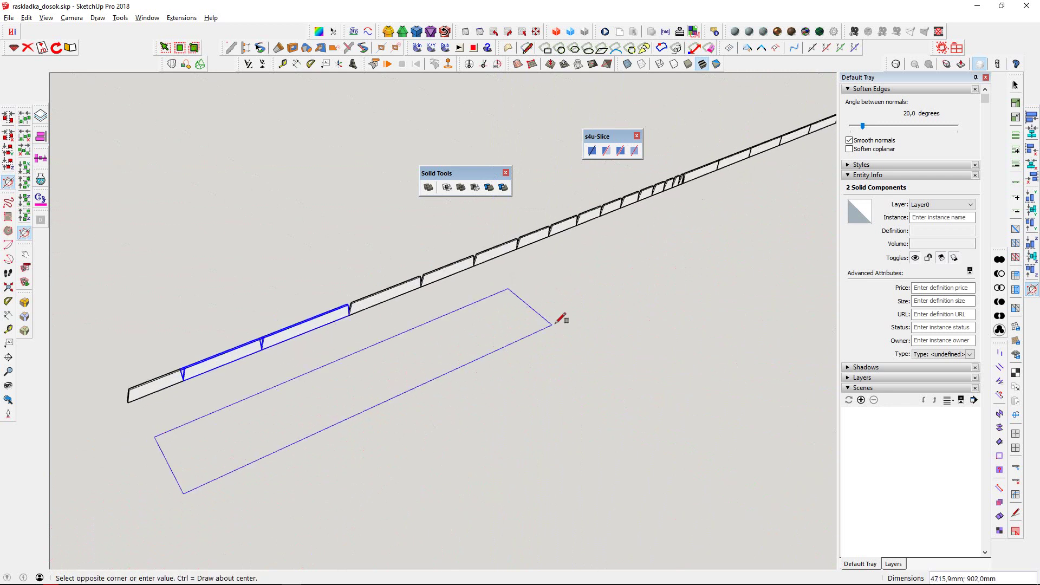
{"action": "left_click", "coordinate": [720, 240]}
{"action": "type", "text": "6000"}
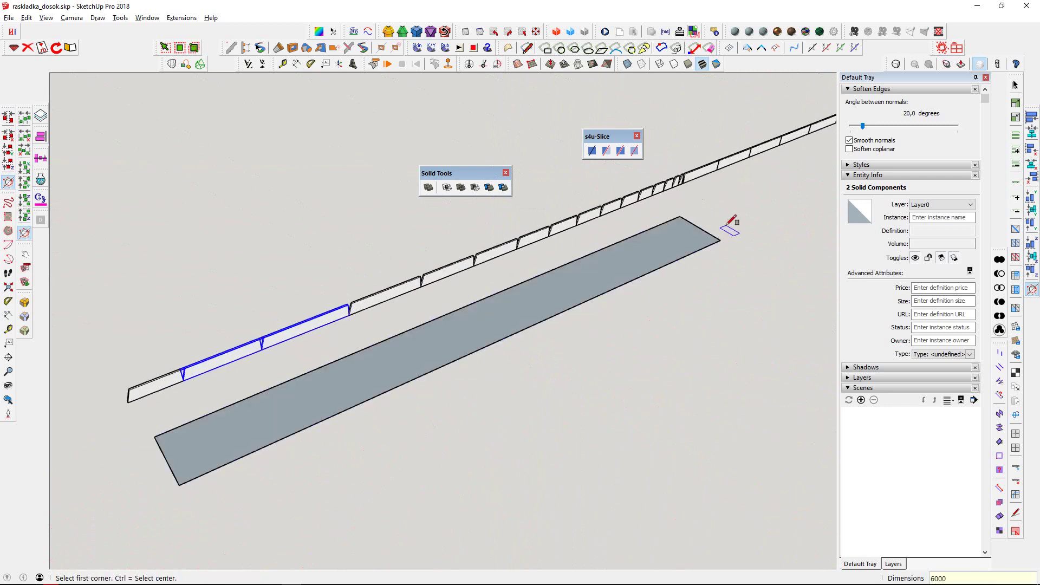
{"action": "key", "text": "Return"}
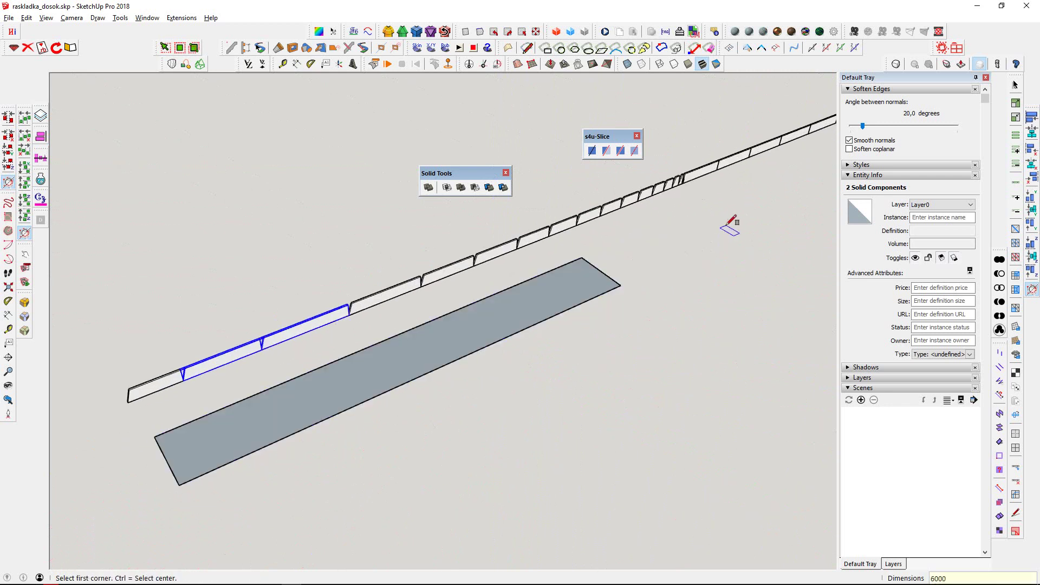
Step: Group the rectangle and turn it into the component Component#44
{"action": "key", "text": "space"}
{"action": "double_click", "coordinate": [483, 314]}
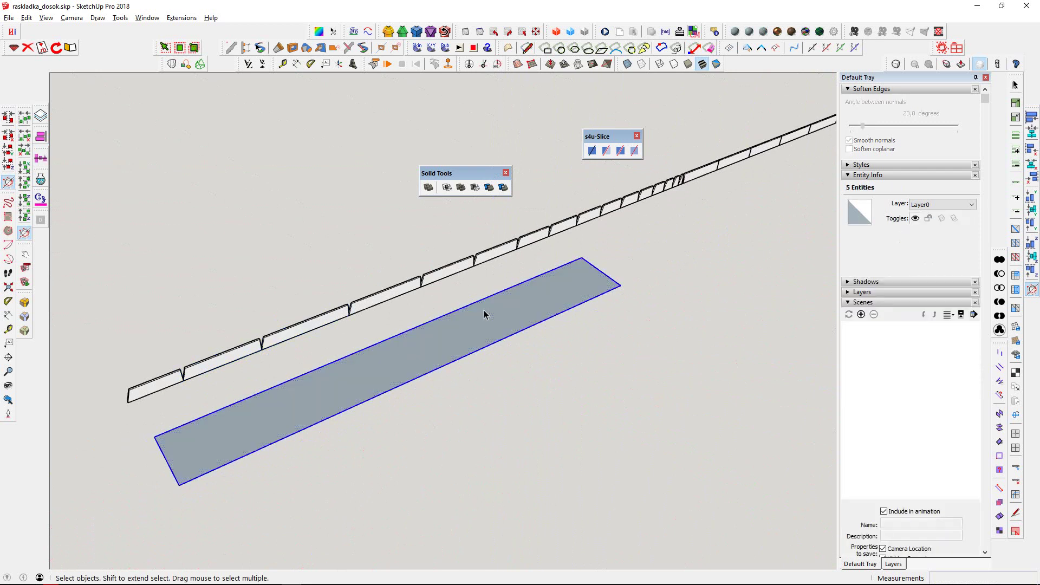
{"action": "key", "text": "ctrl+g"}
{"action": "right_click", "coordinate": [486, 313]}
{"action": "left_click", "coordinate": [586, 206]}
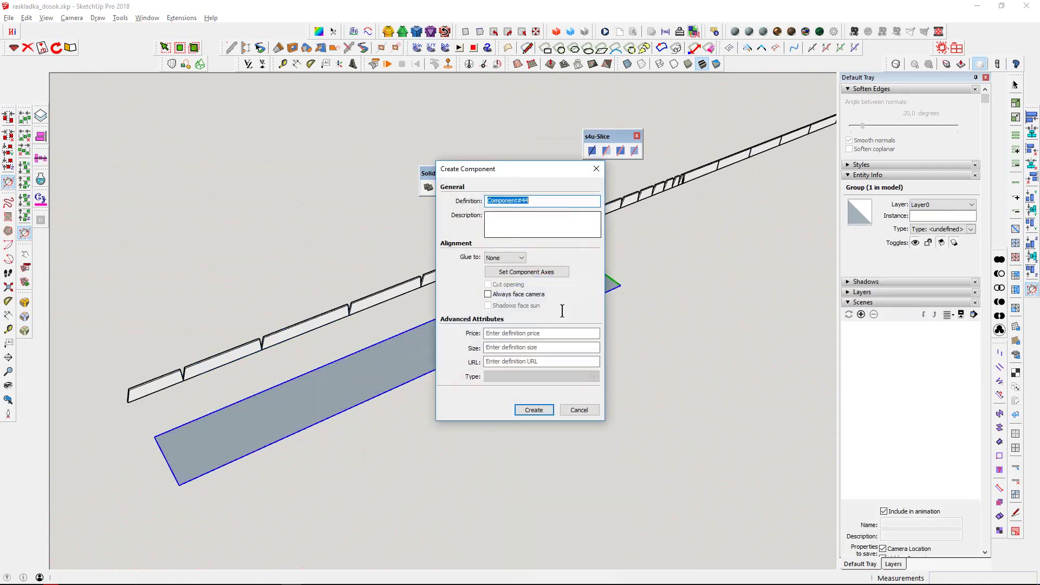
{"action": "left_click", "coordinate": [520, 410]}
Step: Orbit to a flatter view of the stock rectangle and siding board row, ready to move
{"action": "middle_click_drag", "start_coordinate": [293, 376], "coordinate": [434, 395]}
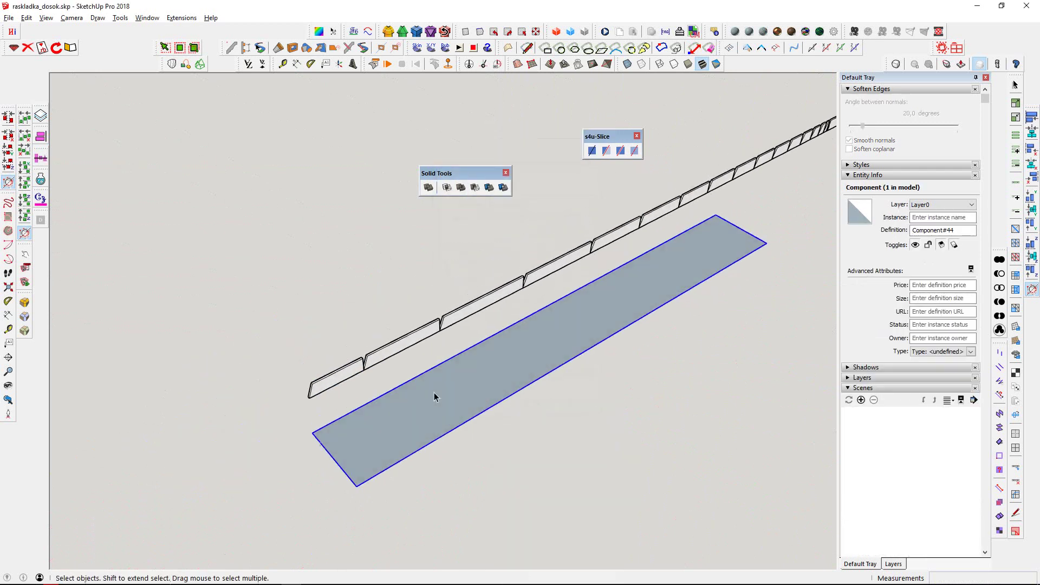
{"action": "scroll", "coordinate": [325, 449], "scroll_direction": "up", "scroll_amount": 3}
{"action": "key", "text": "m"}
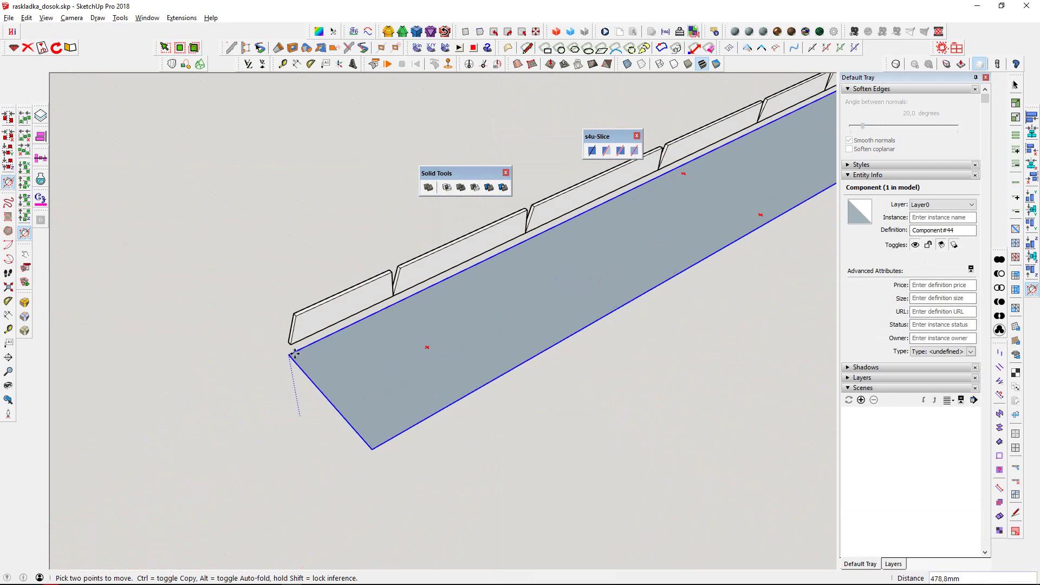
{"action": "key", "text": "space"}
{"action": "scroll", "coordinate": [359, 352], "scroll_direction": "down", "scroll_amount": 3}
{"action": "scroll", "coordinate": [379, 347], "scroll_direction": "down", "scroll_amount": 2}
{"action": "key", "text": "m"}
{"action": "mouse_move", "coordinate": [397, 342]}
{"action": "middle_mouse_down"}
{"action": "mouse_move", "coordinate": [483, 366]}
{"action": "mouse_move", "coordinate": [324, 407]}
{"action": "middle_mouse_up"}
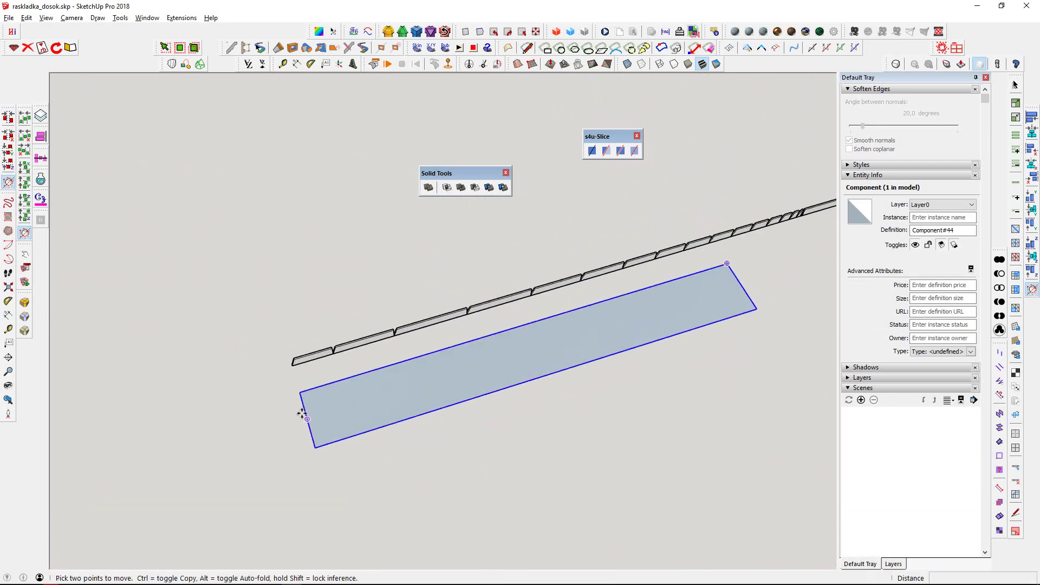
Step: Copy the stock rectangle 6000 mm along the row, repeating it with a 2 multiplier
{"action": "left_click", "coordinate": [304, 410]}
{"action": "key", "text": "ctrl"}
{"action": "left_click", "coordinate": [741, 296]}
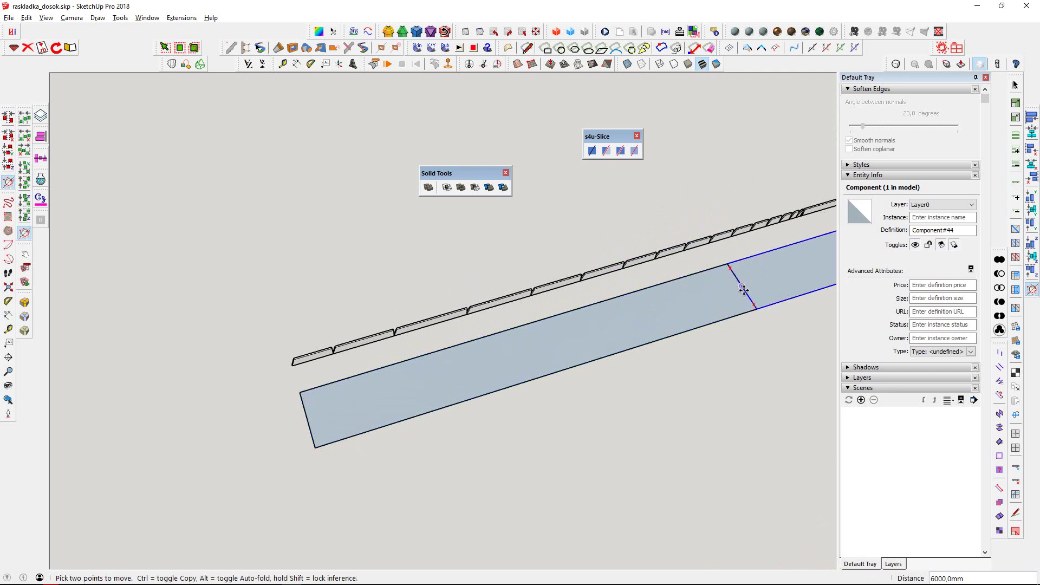
{"action": "scroll", "coordinate": [722, 290], "scroll_direction": "down", "scroll_amount": 3}
{"action": "scroll", "coordinate": [303, 348], "scroll_direction": "down", "scroll_amount": 1}
{"action": "mouse_move", "coordinate": [722, 290]}
{"action": "middle_mouse_down", "text": "shift"}
{"action": "mouse_move", "coordinate": [303, 348]}
{"action": "mouse_move", "coordinate": [558, 280]}
{"action": "mouse_move", "coordinate": [499, 267]}
{"action": "middle_mouse_up", "text": "shift"}
{"action": "type", "text": "2"}
{"action": "key", "text": "Return"}
{"action": "scroll", "coordinate": [302, 348], "scroll_direction": "down", "scroll_amount": 5}
{"action": "scroll", "coordinate": [499, 267], "scroll_direction": "up", "scroll_amount": 3}
Step: Erase the surplus stock rectangles beyond the end of the siding board row
{"action": "key", "text": "e"}
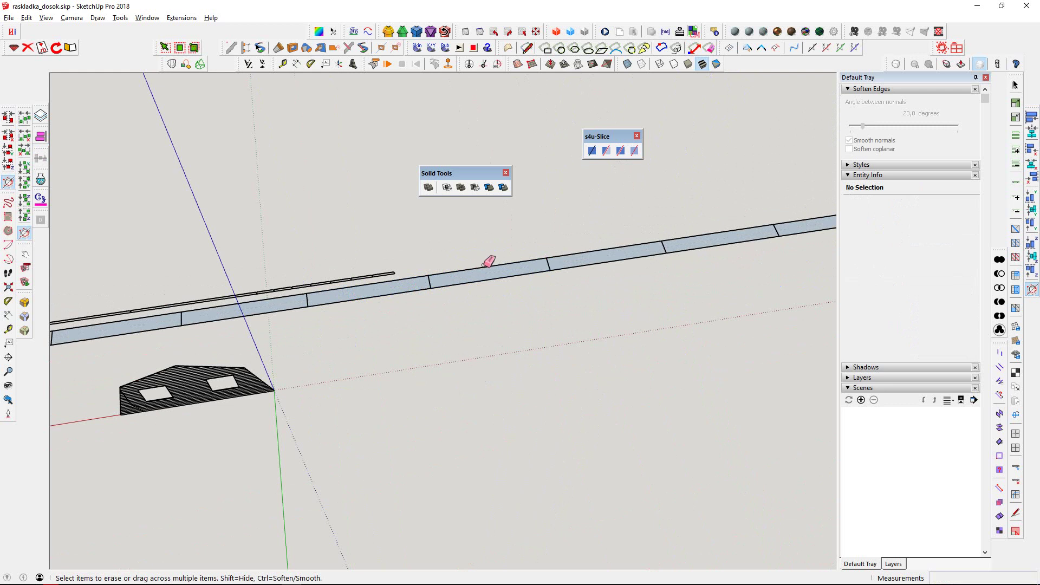
{"action": "left_click", "coordinate": [489, 262]}
{"action": "middle_click_drag", "start_coordinate": [592, 279], "coordinate": [360, 302], "text": "shift"}
{"action": "left_click_drag", "start_coordinate": [611, 242], "coordinate": [712, 250]}
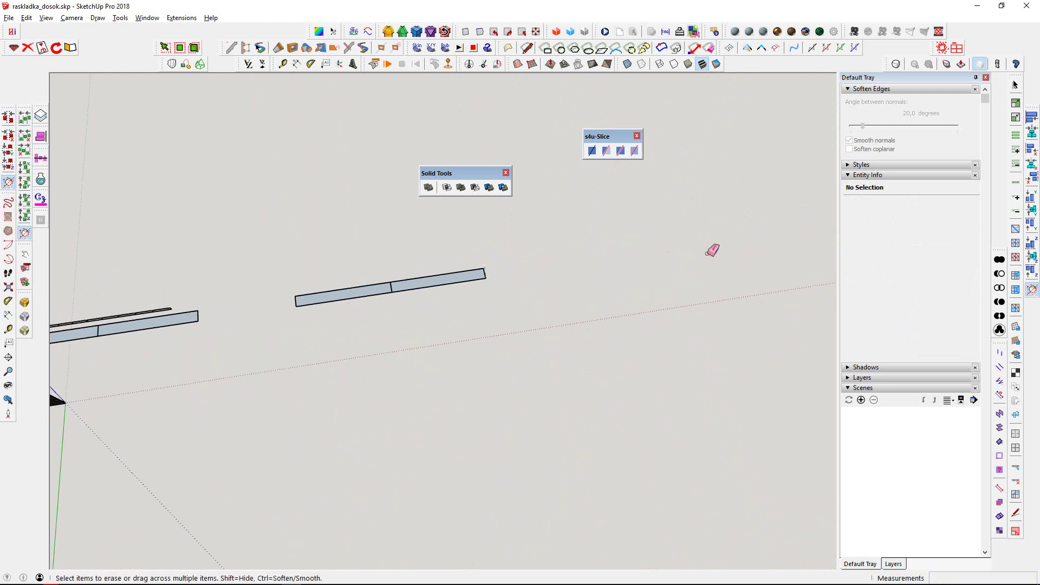
{"action": "left_click_drag", "start_coordinate": [425, 283], "coordinate": [391, 287]}
{"action": "mouse_move", "coordinate": [391, 287]}
{"action": "middle_mouse_down"}
{"action": "mouse_move", "coordinate": [425, 244]}
{"action": "mouse_move", "coordinate": [430, 309]}
{"action": "mouse_move", "coordinate": [298, 262]}
{"action": "middle_mouse_up"}
{"action": "scroll", "coordinate": [428, 232], "scroll_direction": "up", "scroll_amount": 3}
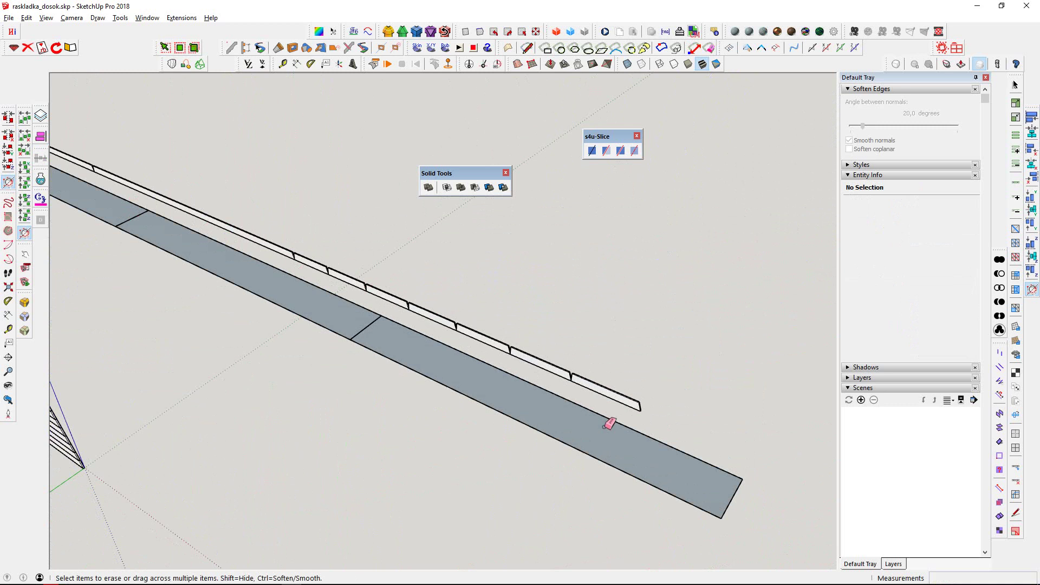
{"action": "scroll", "coordinate": [609, 424], "scroll_direction": "down", "scroll_amount": 3}
Step: Orbit out to see the wall and both rows, and select one stock rectangle
{"action": "mouse_move", "coordinate": [491, 354]}
{"action": "middle_mouse_down"}
{"action": "mouse_move", "coordinate": [288, 325]}
{"action": "mouse_move", "coordinate": [298, 291]}
{"action": "middle_mouse_up"}
{"action": "key", "text": "space"}
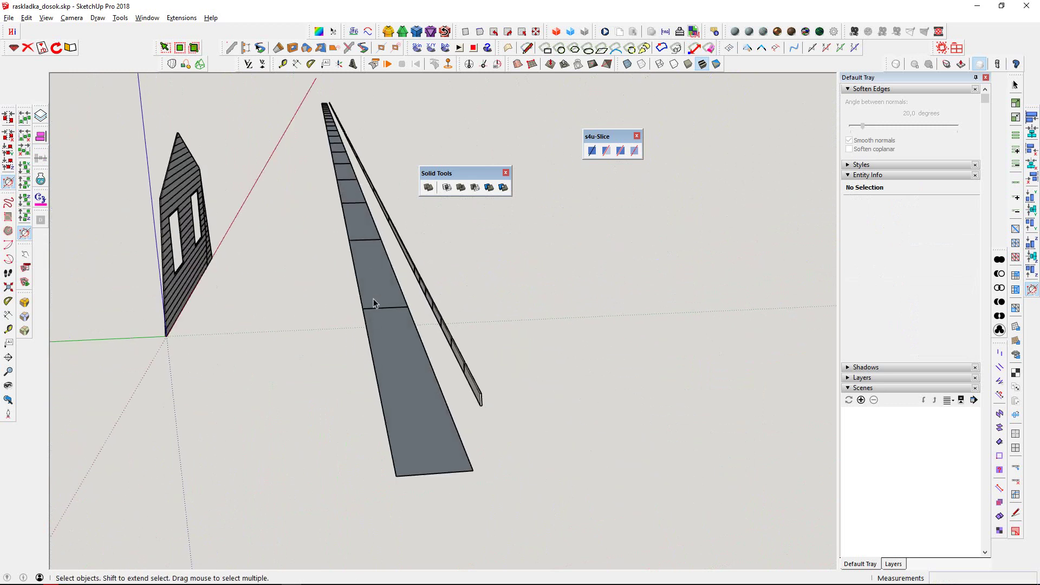
{"action": "left_click", "coordinate": [405, 375]}
{"action": "scroll", "coordinate": [412, 379], "scroll_direction": "up", "scroll_amount": 5}
Step: Collapse the Soften Edges panel in the Default Tray and reselect the last stock rectangle
{"action": "mouse_move", "coordinate": [460, 439]}
{"action": "middle_mouse_down"}
{"action": "mouse_move", "coordinate": [478, 459]}
{"action": "mouse_move", "coordinate": [708, 480]}
{"action": "mouse_move", "coordinate": [562, 481]}
{"action": "mouse_move", "coordinate": [622, 481]}
{"action": "middle_mouse_up"}
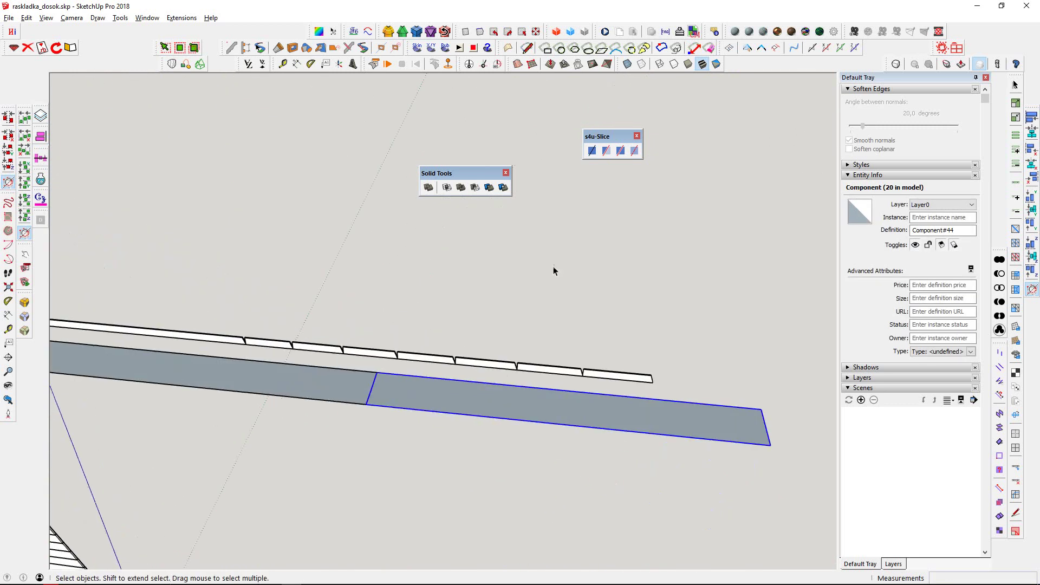
{"action": "left_click", "coordinate": [874, 91]}
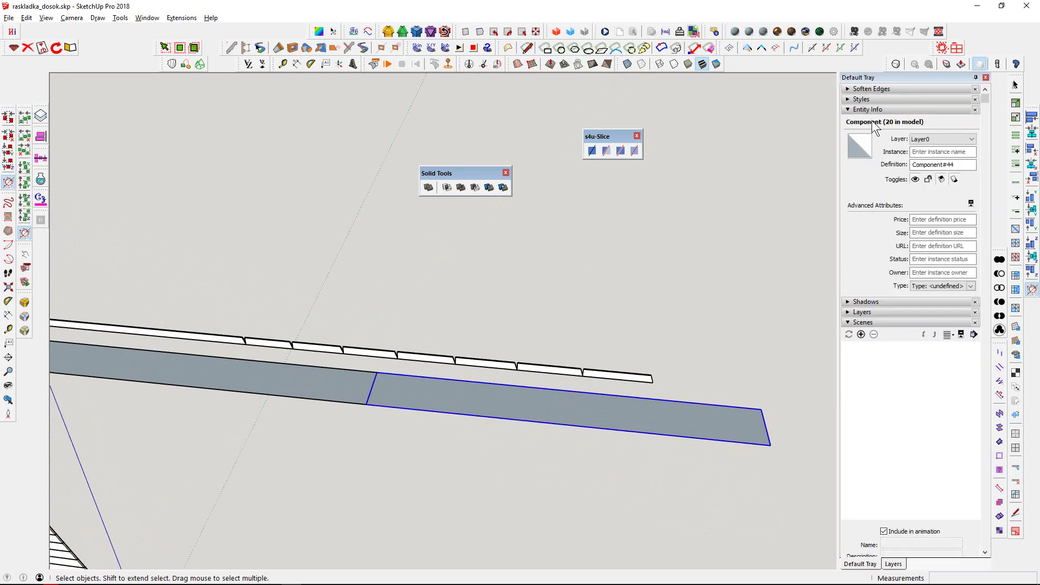
{"action": "left_click", "coordinate": [525, 402], "text": "shift"}
{"action": "left_click", "coordinate": [462, 392]}
Step: Orbit along the rows to inspect the 20 stock lengths beside the siding boards and wall
{"action": "mouse_move", "coordinate": [227, 356]}
{"action": "middle_mouse_down"}
{"action": "mouse_move", "coordinate": [715, 362]}
{"action": "mouse_move", "coordinate": [242, 332]}
{"action": "mouse_move", "coordinate": [465, 383]}
{"action": "mouse_move", "coordinate": [245, 316]}
{"action": "middle_mouse_up"}
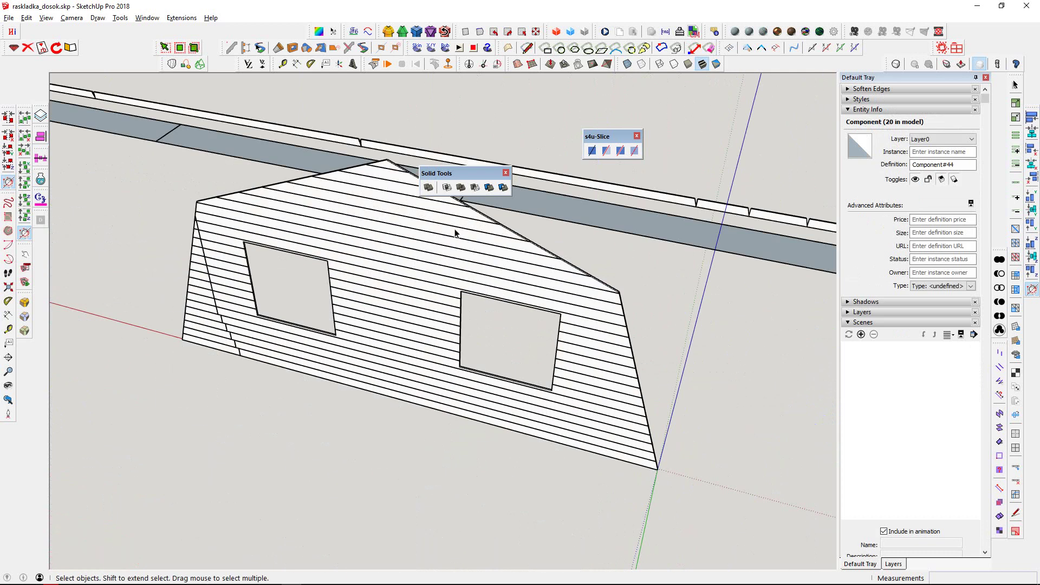
{"action": "mouse_move", "coordinate": [541, 264]}
{"action": "middle_mouse_down"}
{"action": "mouse_move", "coordinate": [344, 318]}
{"action": "mouse_move", "coordinate": [415, 247]}
{"action": "middle_mouse_up"}
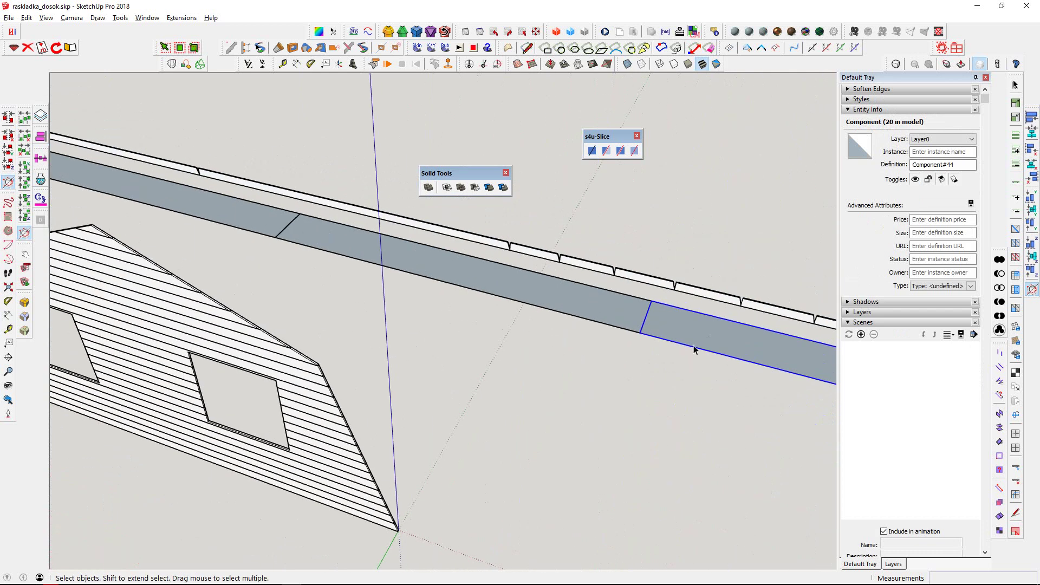
{"action": "middle_click_drag", "start_coordinate": [699, 321], "coordinate": [225, 249]}
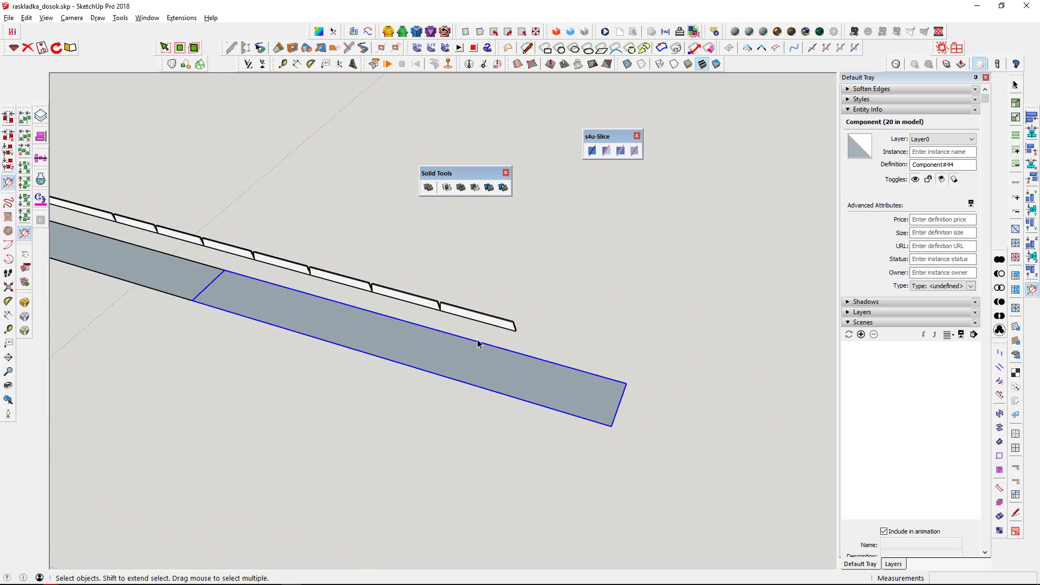
{"action": "mouse_move", "coordinate": [359, 340]}
{"action": "middle_mouse_down"}
{"action": "mouse_move", "coordinate": [367, 300]}
{"action": "mouse_move", "coordinate": [608, 295]}
{"action": "mouse_move", "coordinate": [569, 301]}
{"action": "mouse_move", "coordinate": [524, 337]}
{"action": "mouse_move", "coordinate": [345, 326]}
{"action": "middle_mouse_up"}
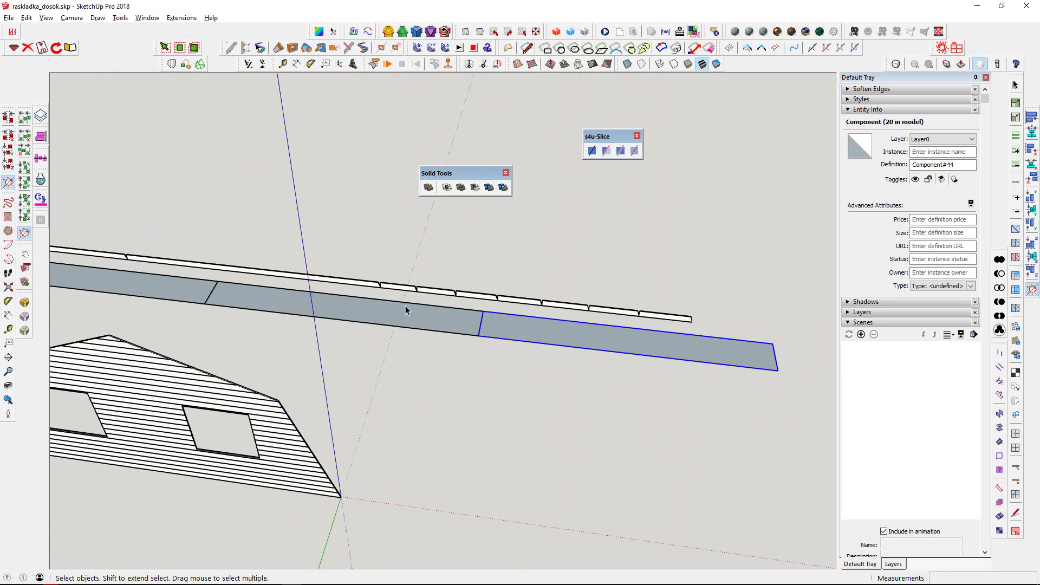
{"action": "mouse_move", "coordinate": [304, 312]}
{"action": "middle_mouse_down"}
{"action": "mouse_move", "coordinate": [430, 332]}
{"action": "mouse_move", "coordinate": [543, 333]}
{"action": "mouse_move", "coordinate": [418, 313]}
{"action": "middle_mouse_up"}
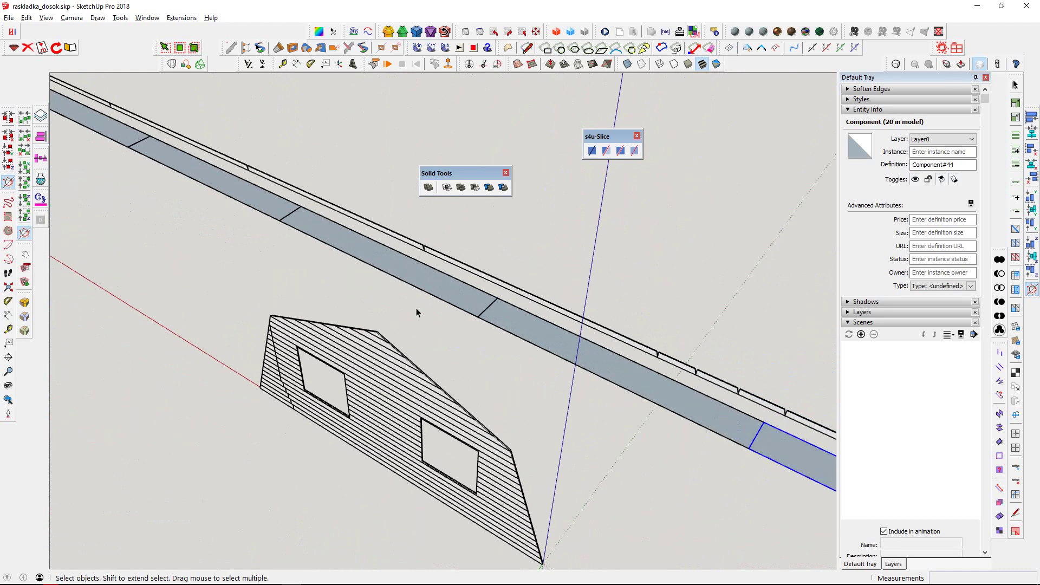